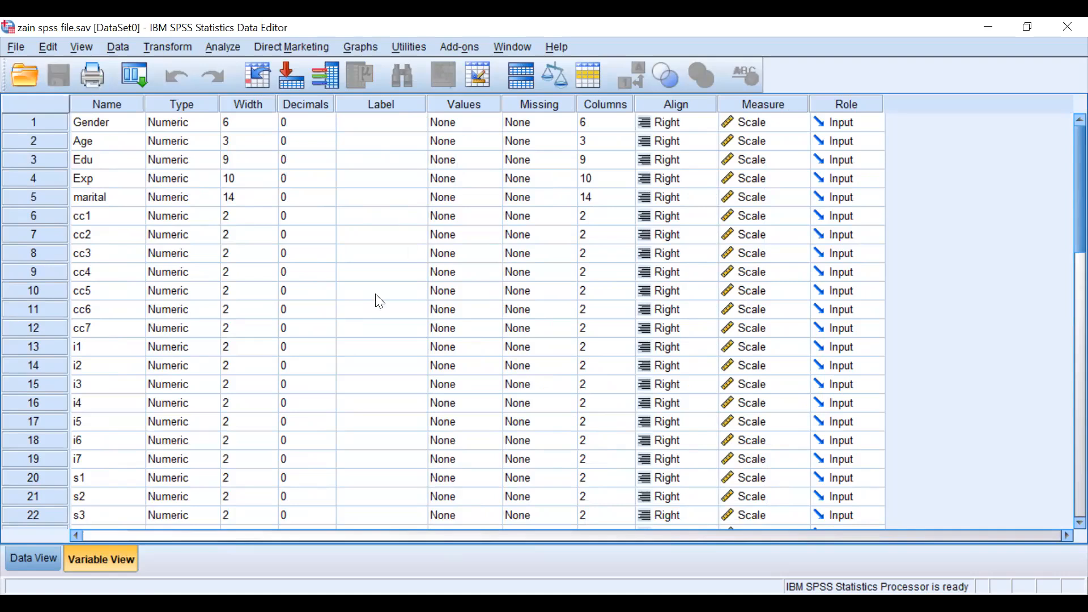
# Switch to the data sheet and start a Compute Variable operation with Competence as the target variable
pyautogui.click(16, 561)
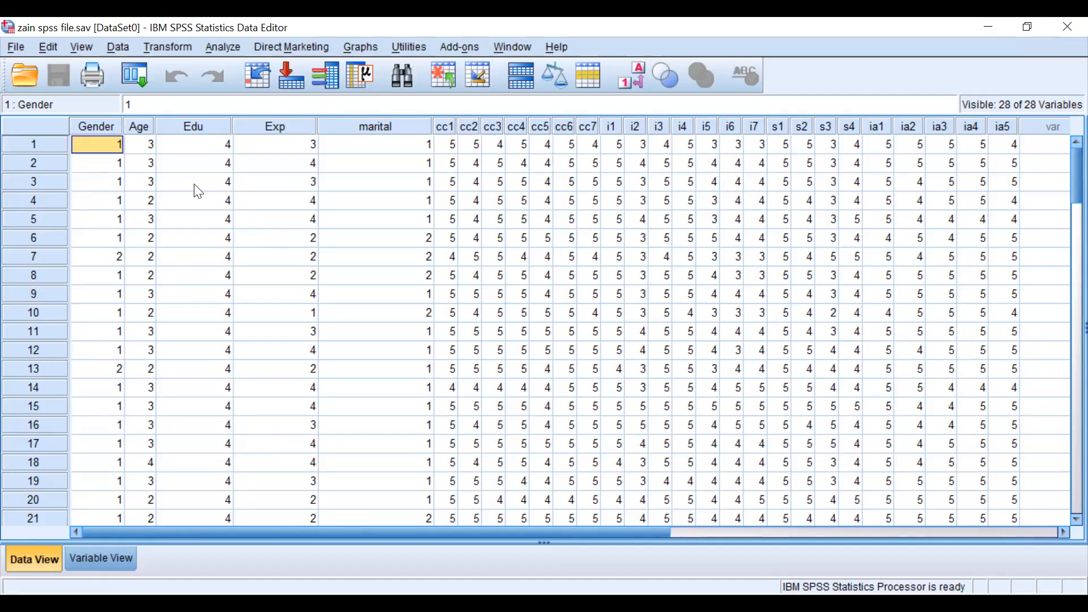
pyautogui.click(230, 47)
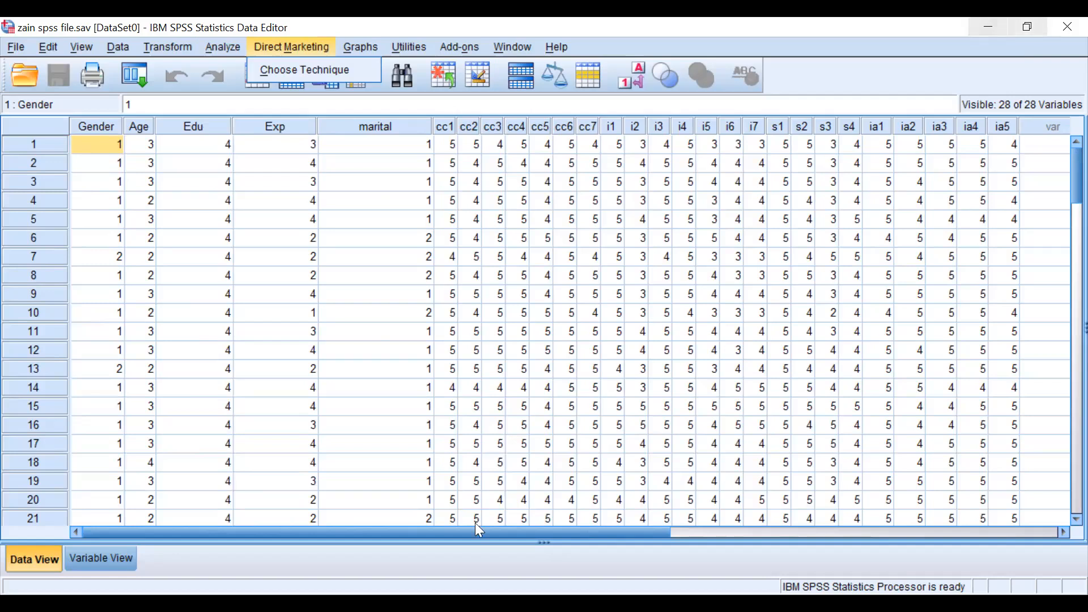
pyautogui.click(167, 46)
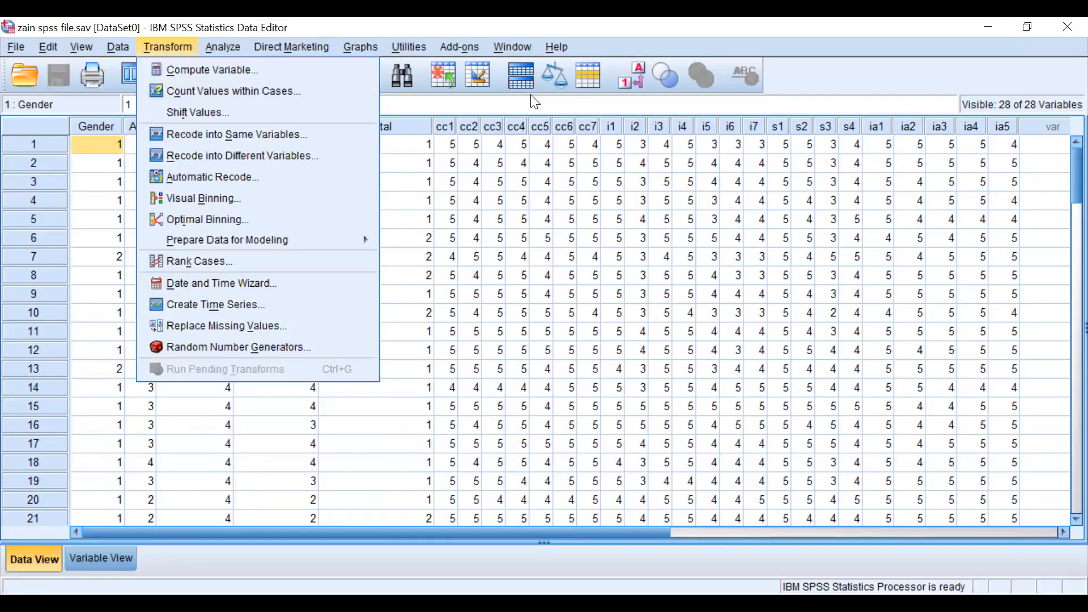
pyautogui.click(211, 47)
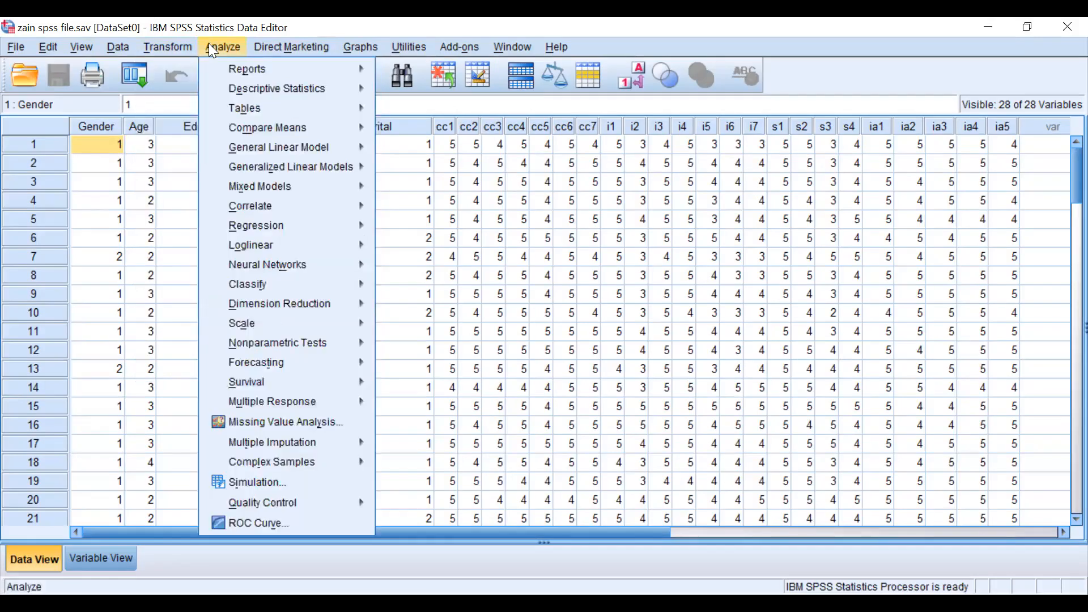
pyautogui.moveTo(293, 47)
pyautogui.moveTo(229, 51)
pyautogui.moveTo(180, 47)
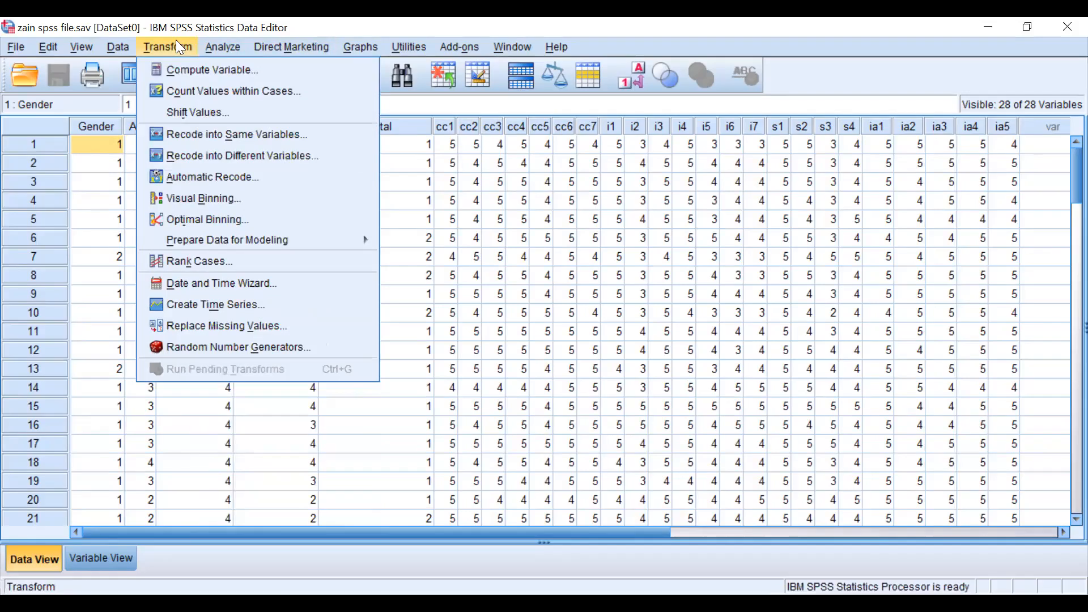
pyautogui.click(199, 70)
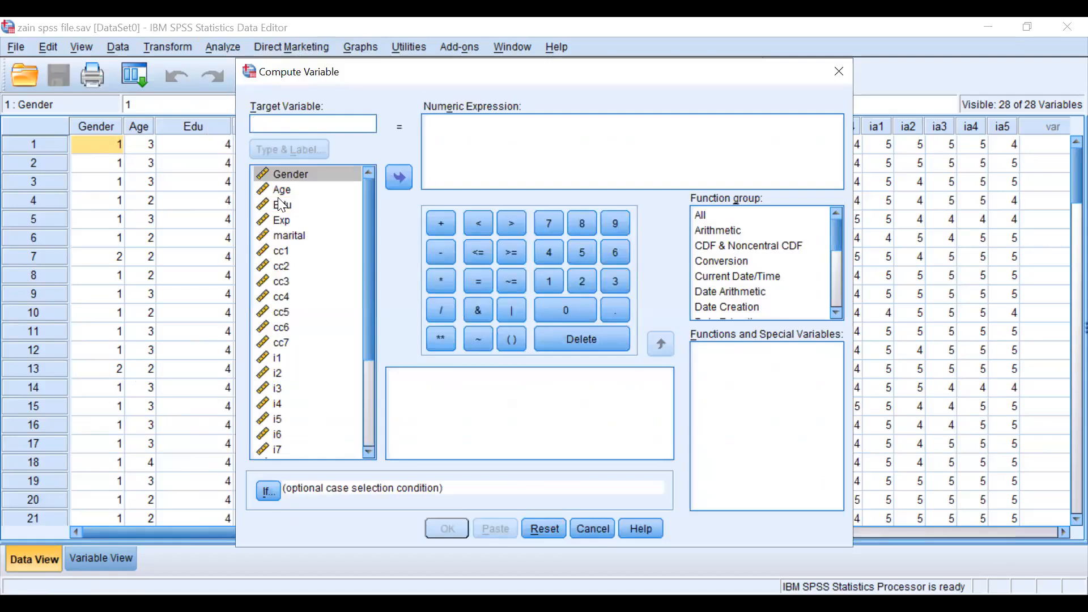
pyautogui.write('Competence')
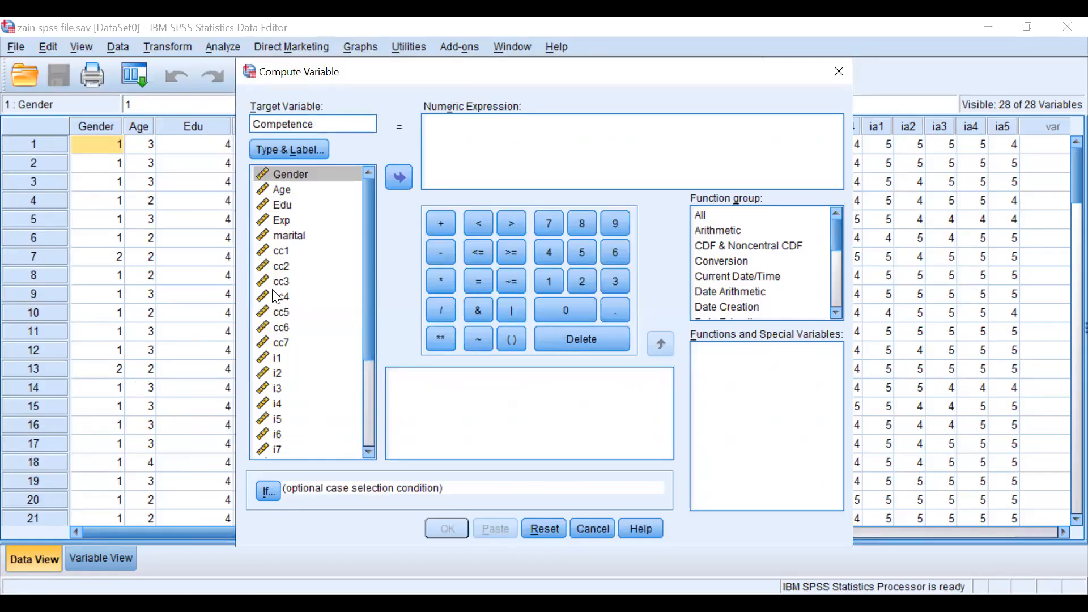
# Begin the numeric expression with an opening parenthesis and the first two competence items, as (cc1+cc2+
pyautogui.click(456, 136)
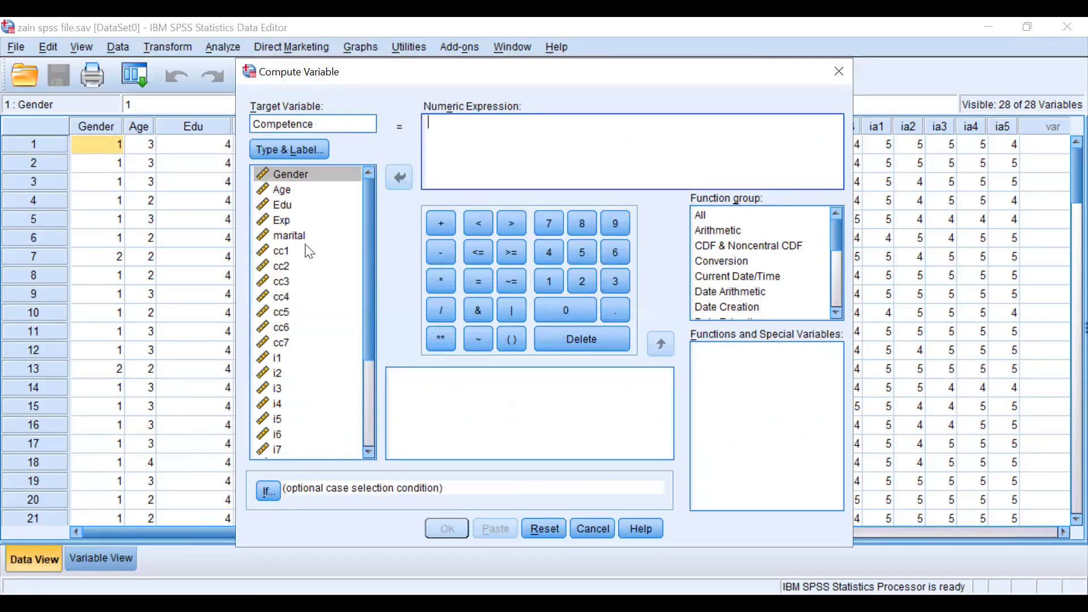
pyautogui.write('(')
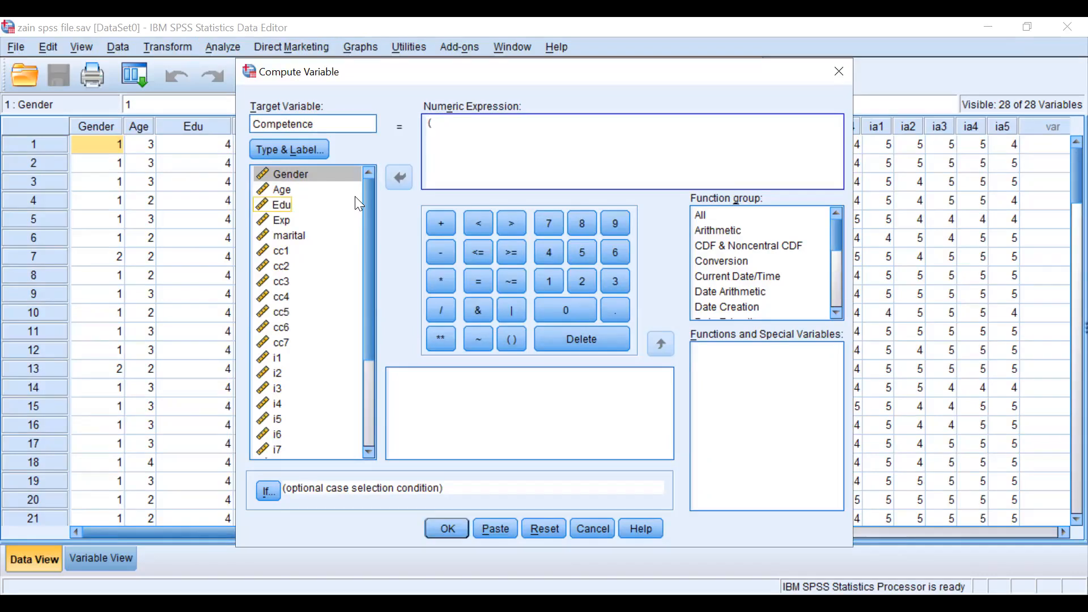
pyautogui.click(726, 231)
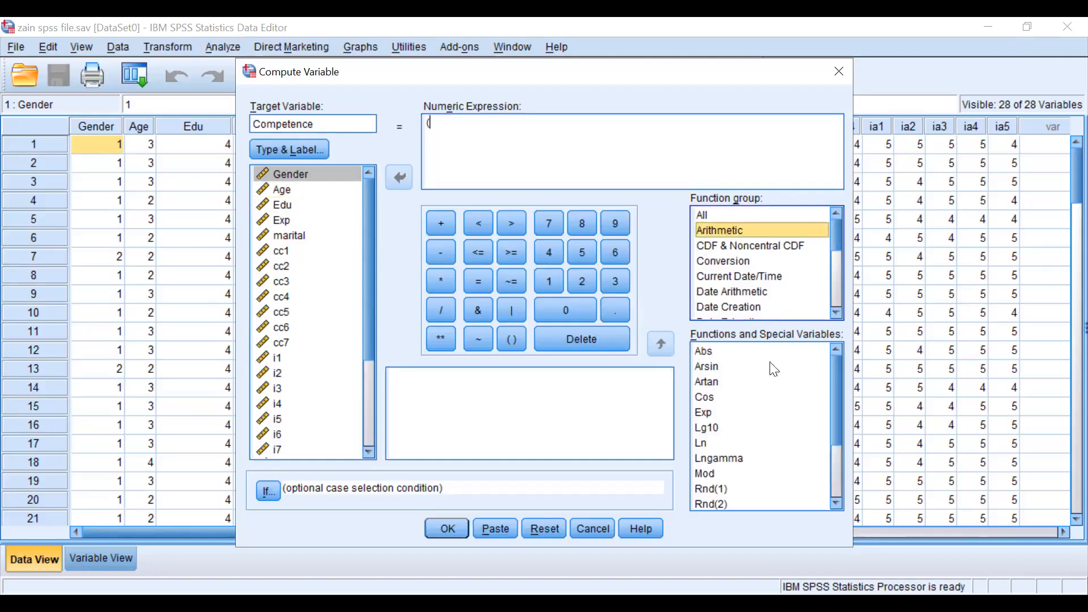
pyautogui.click(447, 130)
pyautogui.write('(')
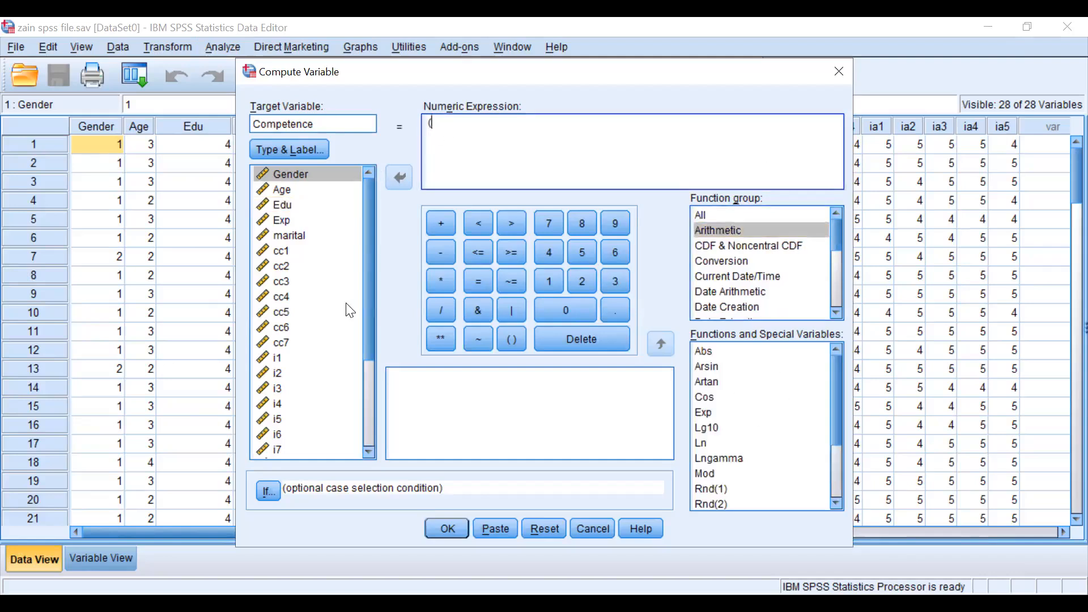
pyautogui.click(306, 251)
pyautogui.click(397, 178)
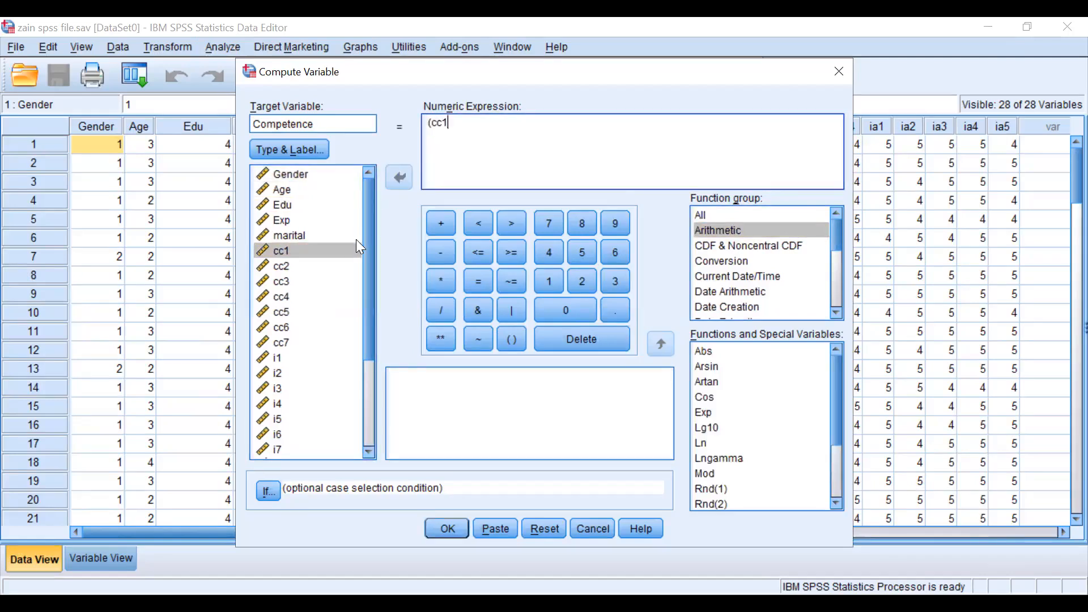
pyautogui.write('+')
pyautogui.click(306, 265)
pyautogui.click(391, 179)
pyautogui.write('+')
# Extend the numeric expression with the next three competence items, adding cc3+cc4+cc5+
pyautogui.click(312, 281)
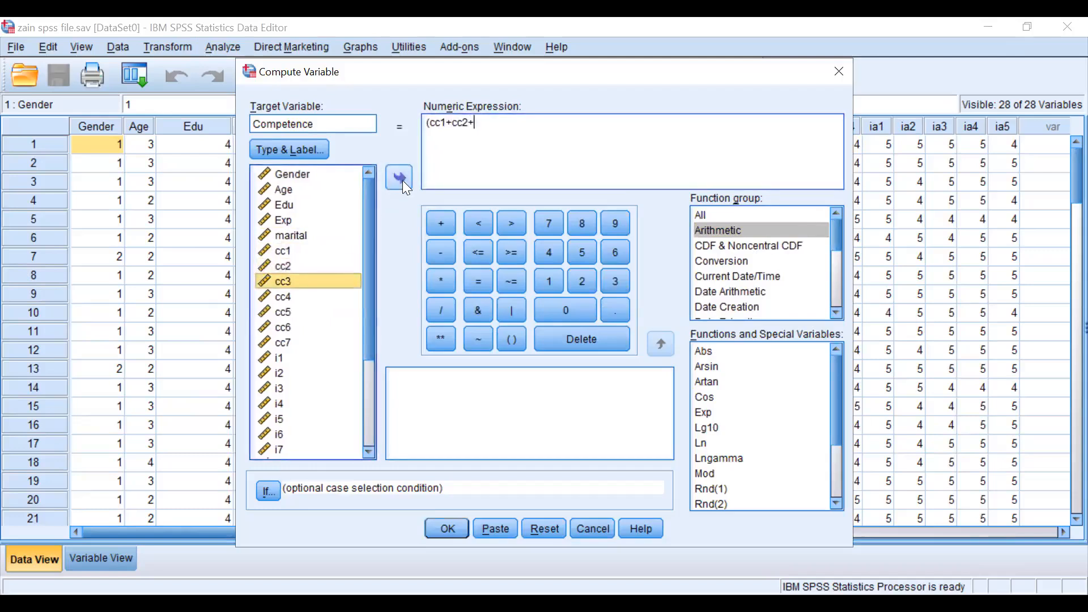
pyautogui.click(404, 178)
pyautogui.write('+')
pyautogui.click(302, 296)
pyautogui.click(403, 179)
pyautogui.write('+cc4+')
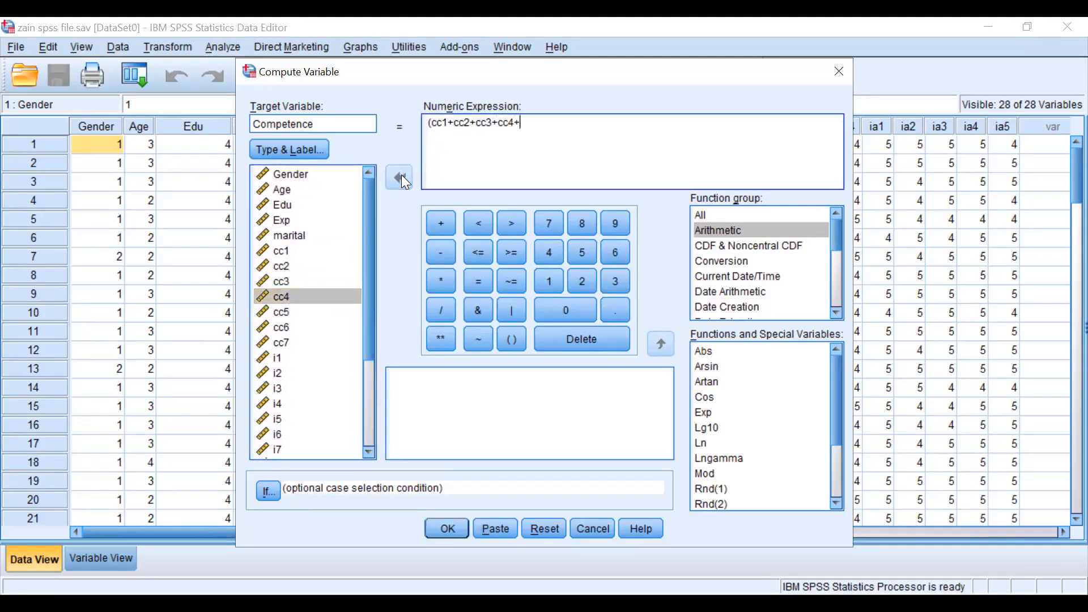
pyautogui.click(295, 313)
pyautogui.click(399, 180)
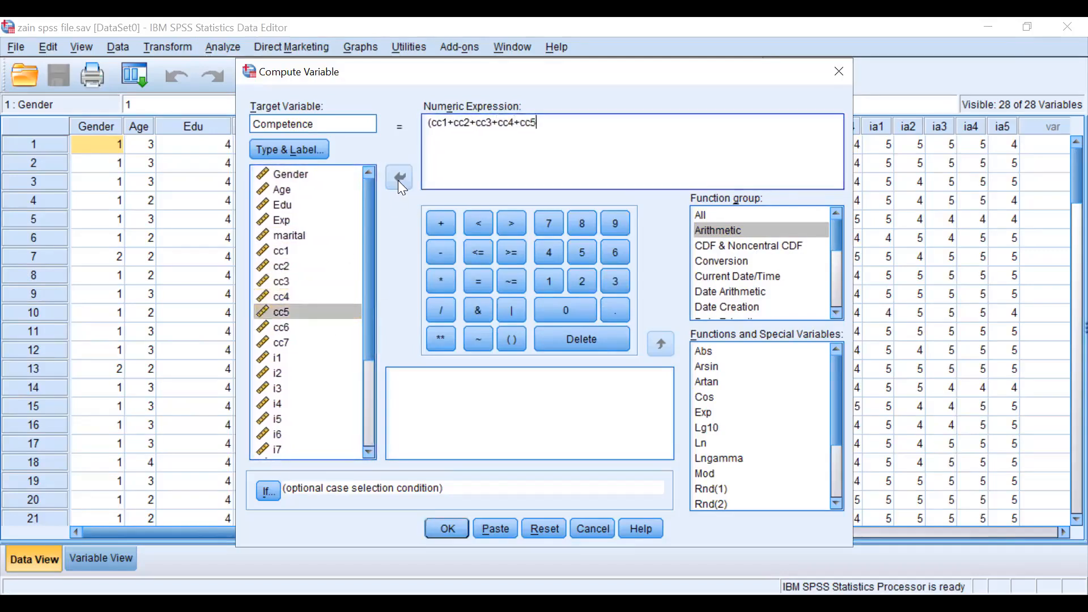
pyautogui.write('+')
# Complete the expression with cc6+cc7, close the parenthesis and divide the sum by 7
pyautogui.click(289, 328)
pyautogui.click(400, 179)
pyautogui.write('+cc6+')
pyautogui.click(315, 342)
pyautogui.click(408, 177)
pyautogui.write(')/')
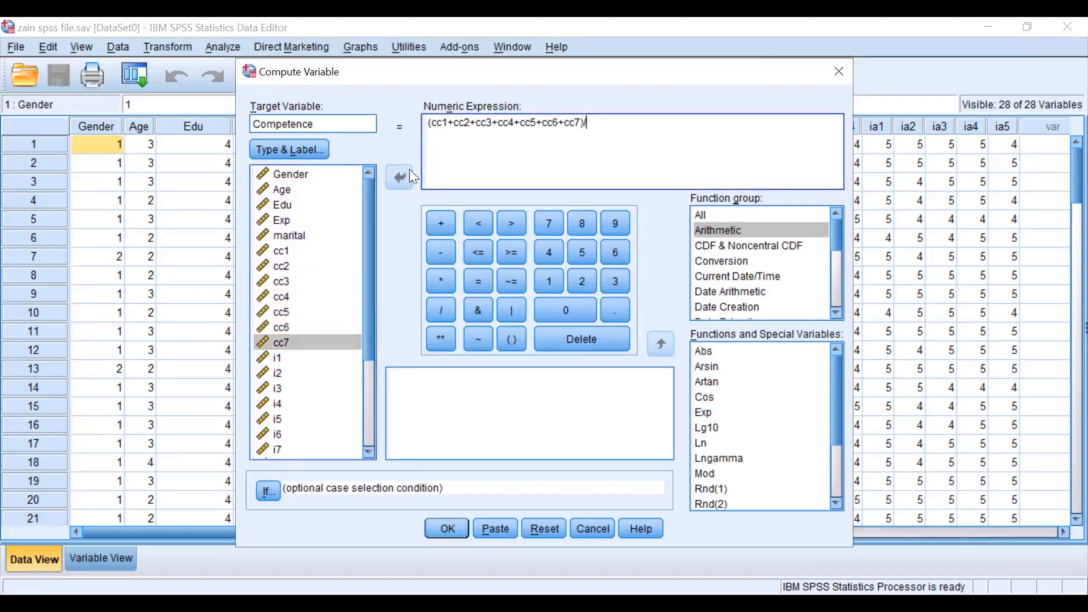
pyautogui.write('7')
# Rename the target variable C1, run the computation and check the new column in the data sheet
pyautogui.click(444, 529)
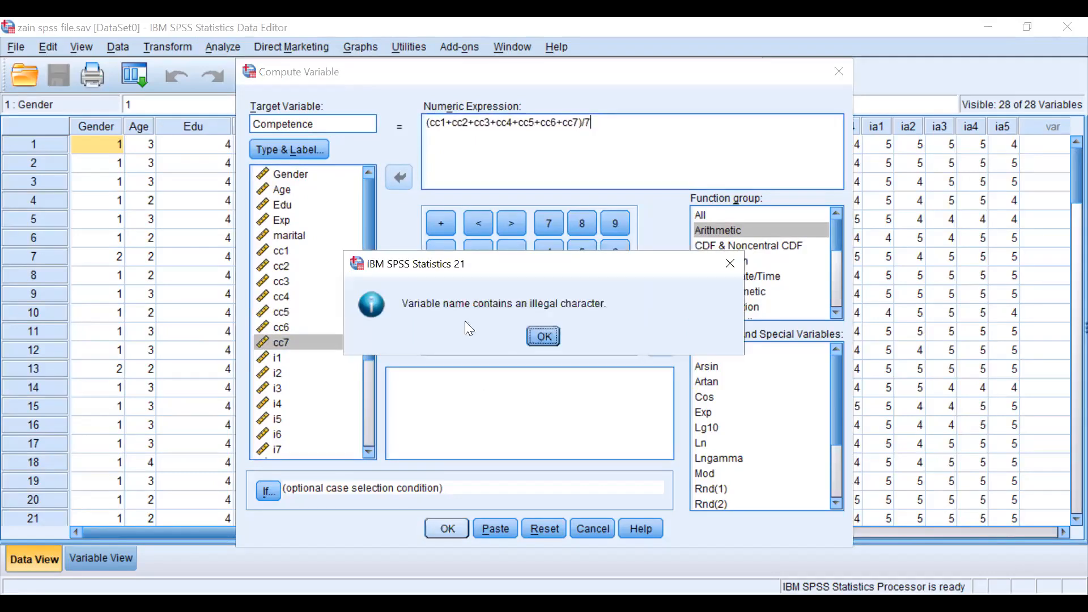
pyautogui.click(539, 338)
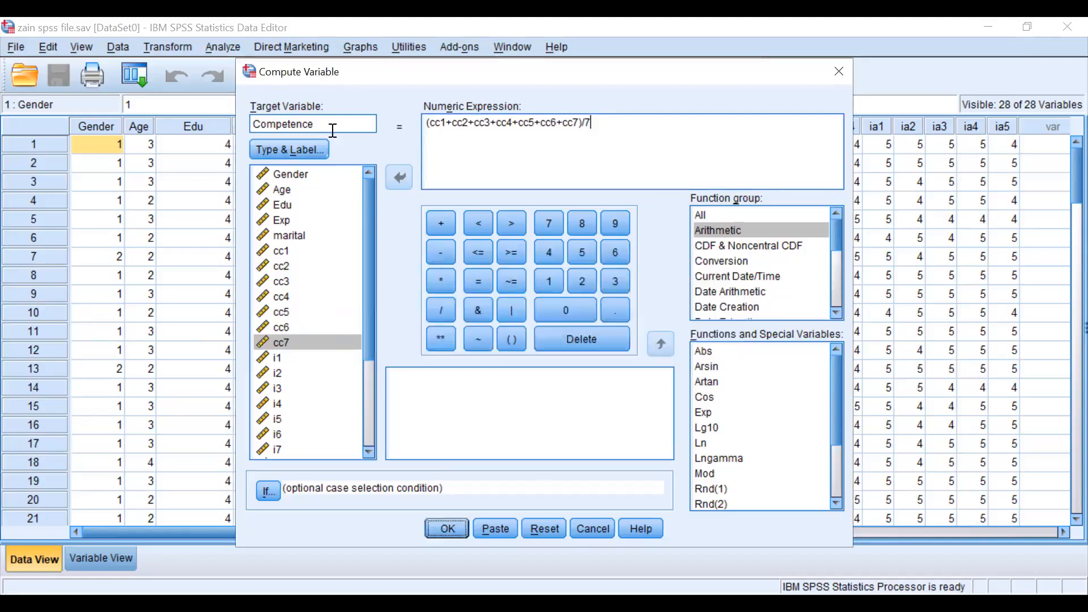
pyautogui.write('C1')
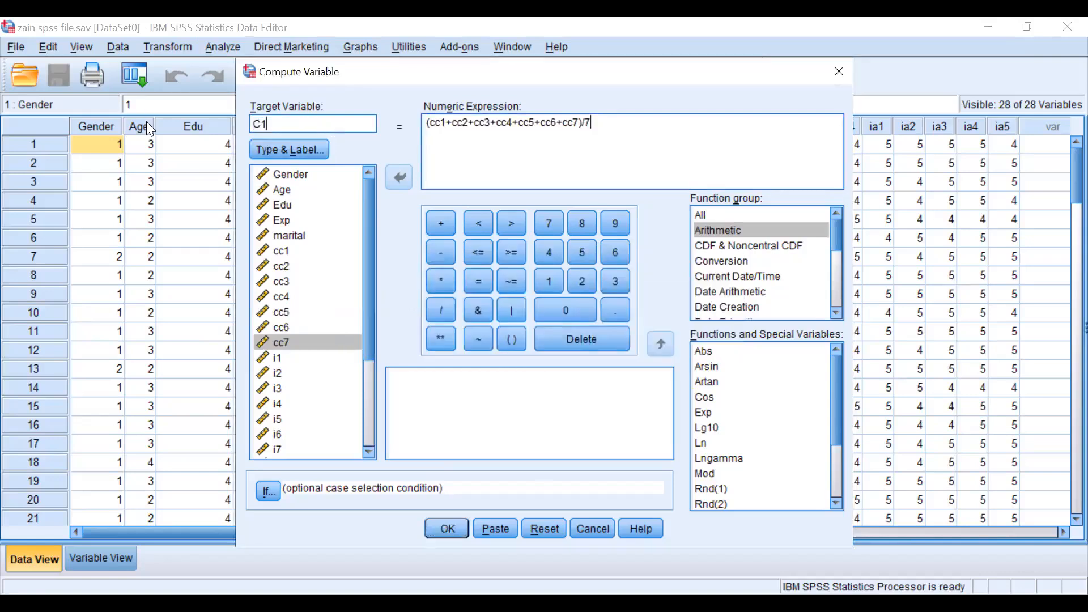
pyautogui.press('Return')
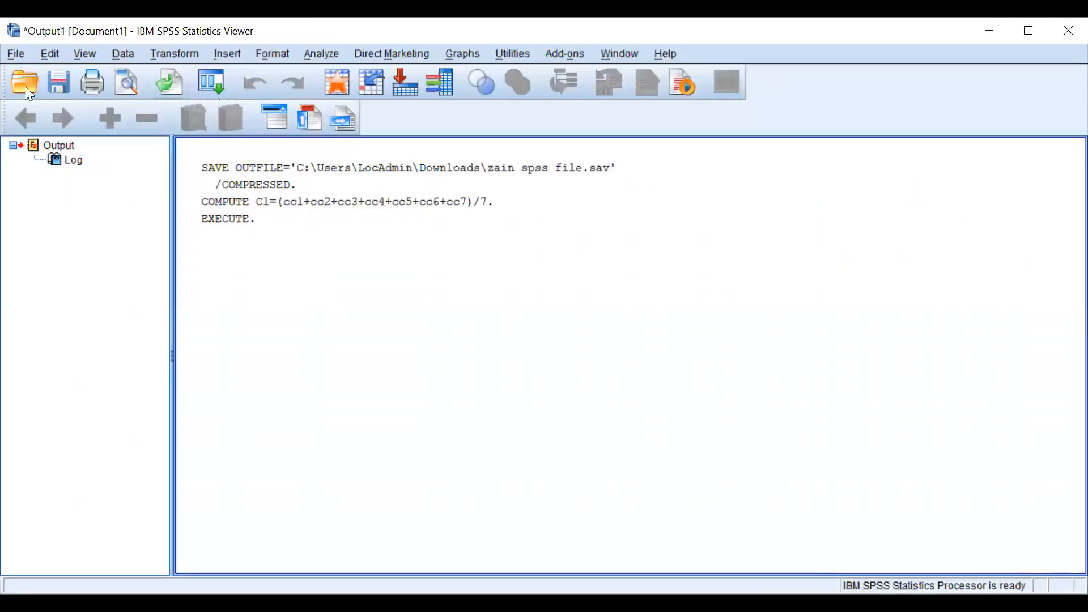
pyautogui.click(477, 77)
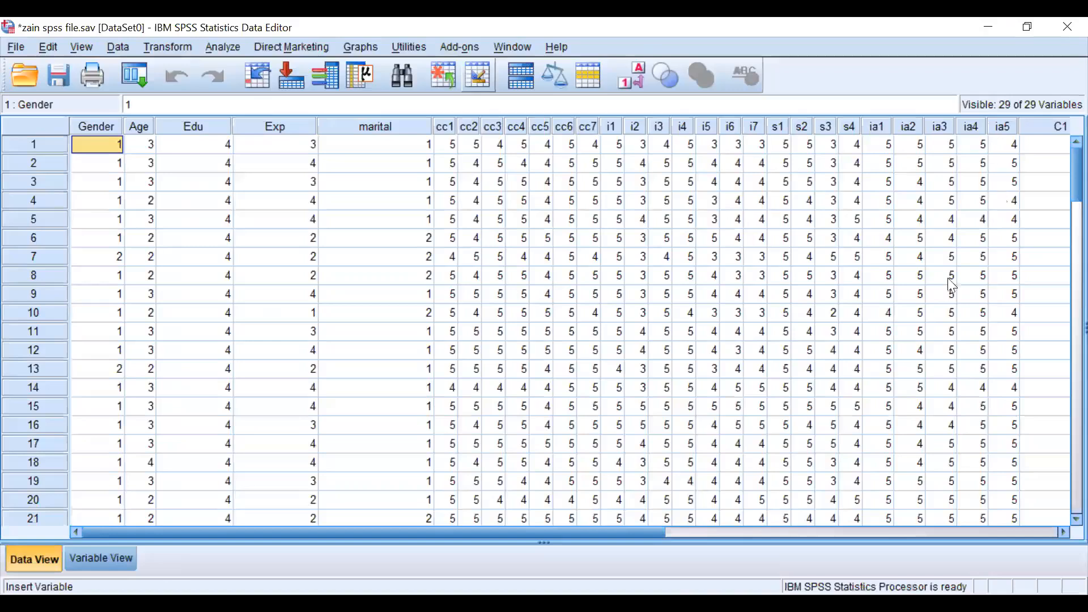
pyautogui.moveTo(662, 535); pyautogui.dragTo(816, 532)
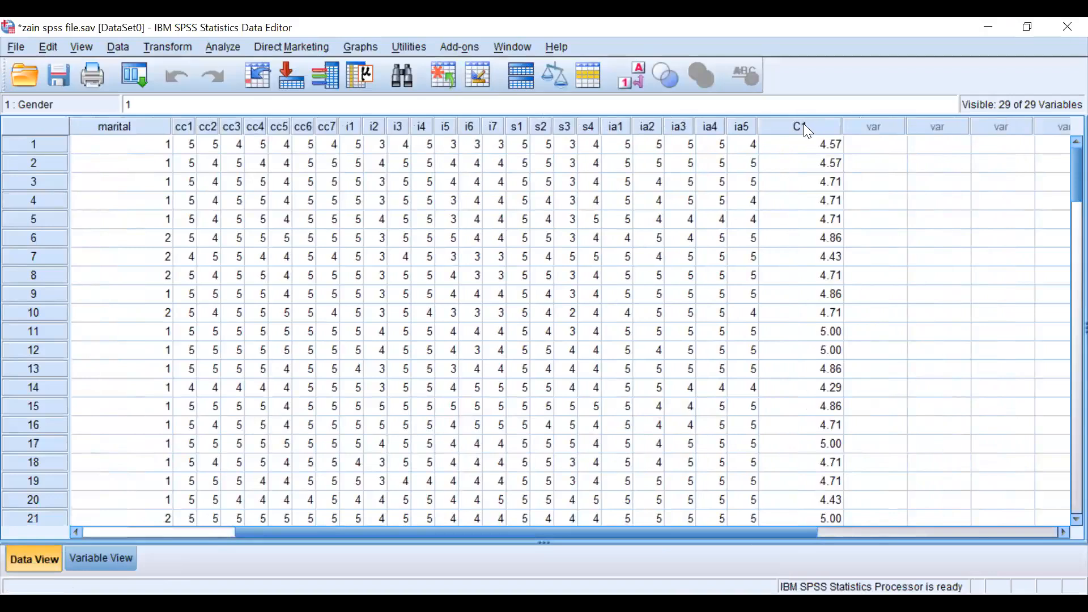
# Start another Compute Variable operation with Ind1 as the target variable and clear the previous numeric expression
pyautogui.click(182, 46)
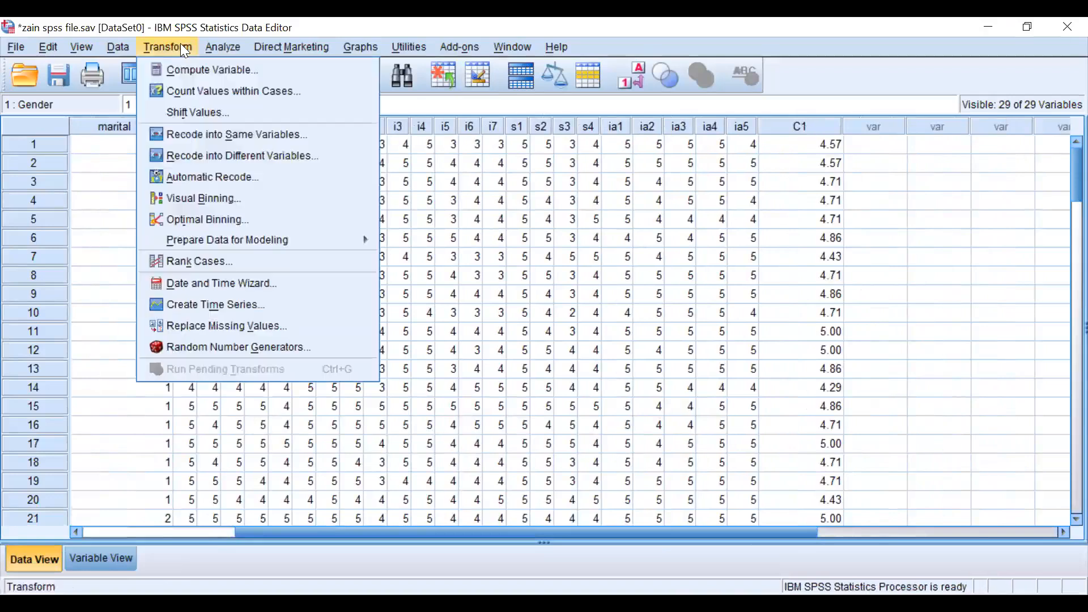
pyautogui.click(169, 68)
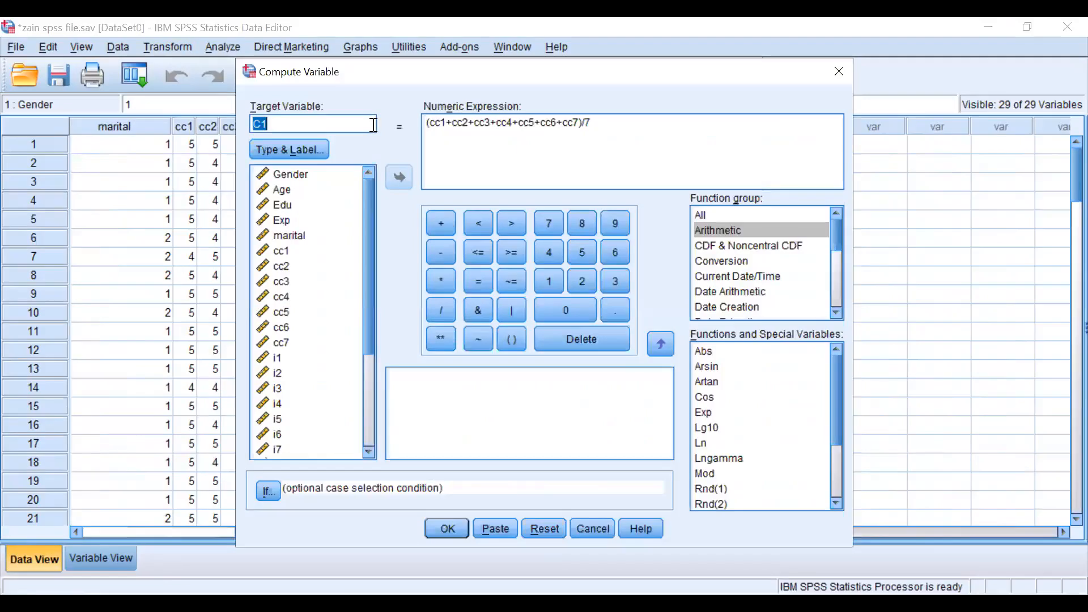
pyautogui.press('BackSpace')
pyautogui.write('Ind1')
pyautogui.press('Tab')
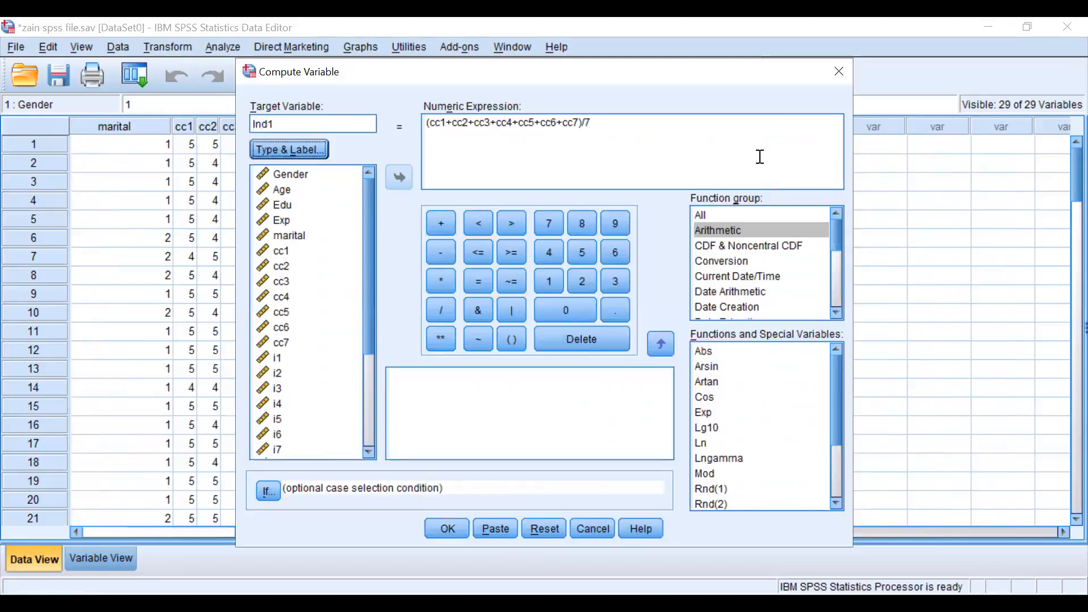
pyautogui.moveTo(598, 122); pyautogui.dragTo(357, 119)
pyautogui.press('BackSpace')
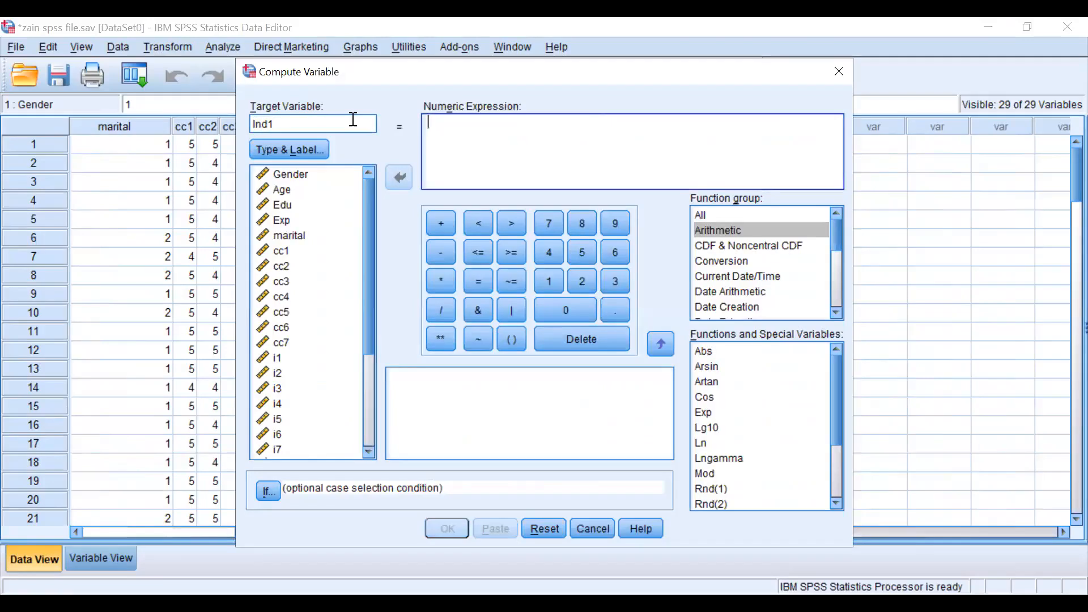
# Begin the Ind1 expression with an opening parenthesis and the first two i items, as (i1+i2+
pyautogui.click(279, 358)
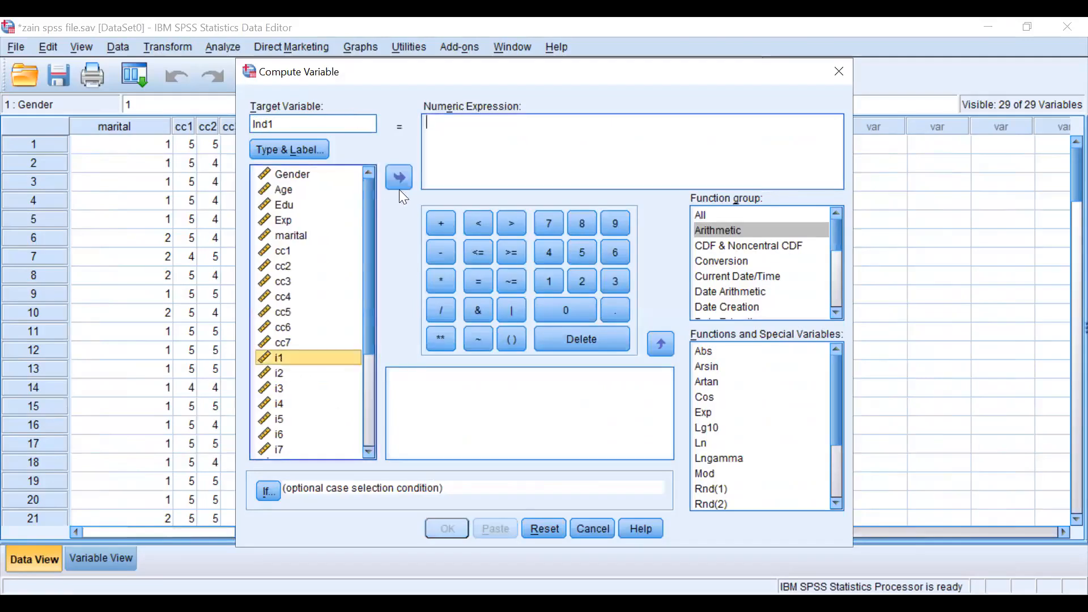
pyautogui.click(503, 122)
pyautogui.write('(')
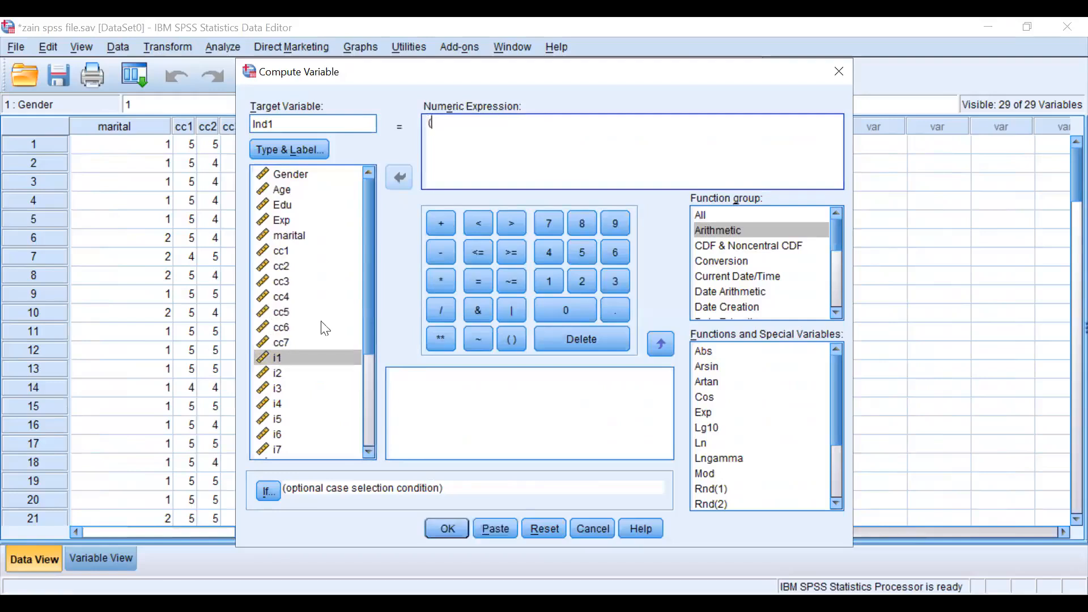
pyautogui.click(305, 350)
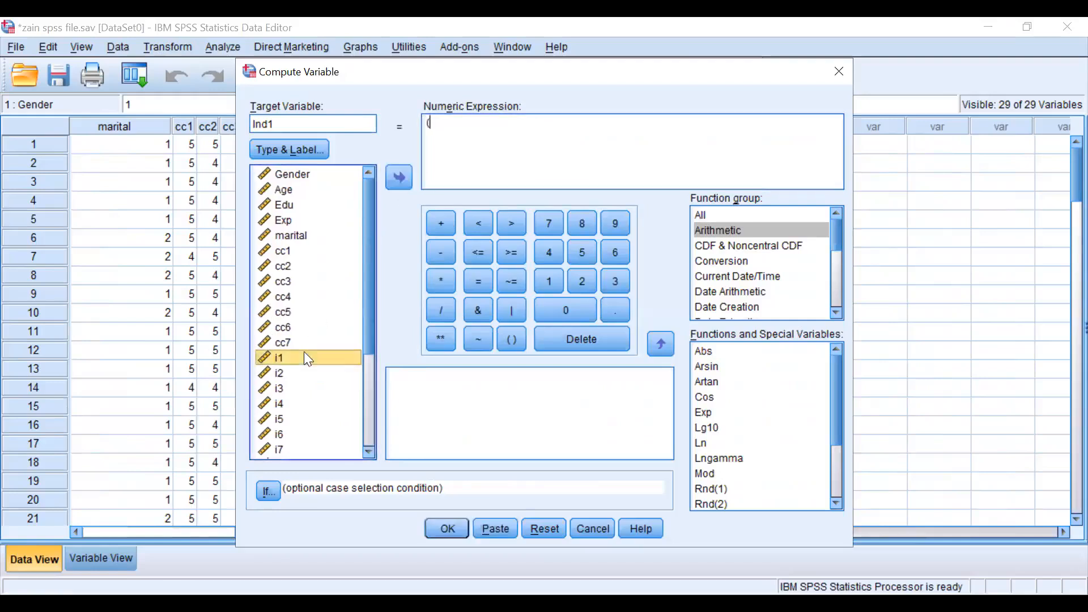
pyautogui.click(401, 178)
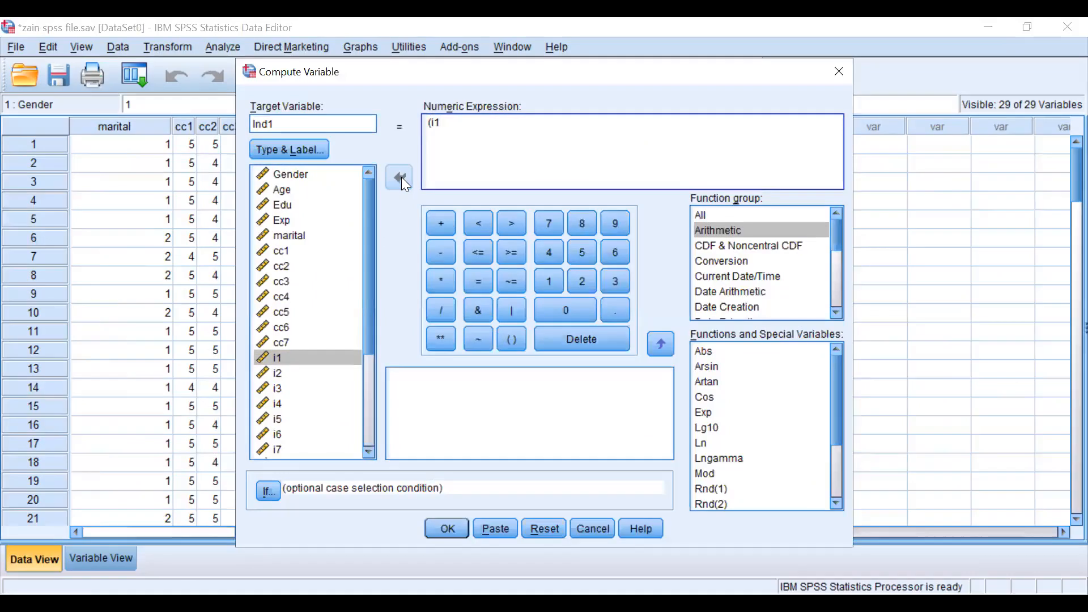
pyautogui.write('+')
pyautogui.click(278, 377)
pyautogui.click(396, 177)
pyautogui.write('+')
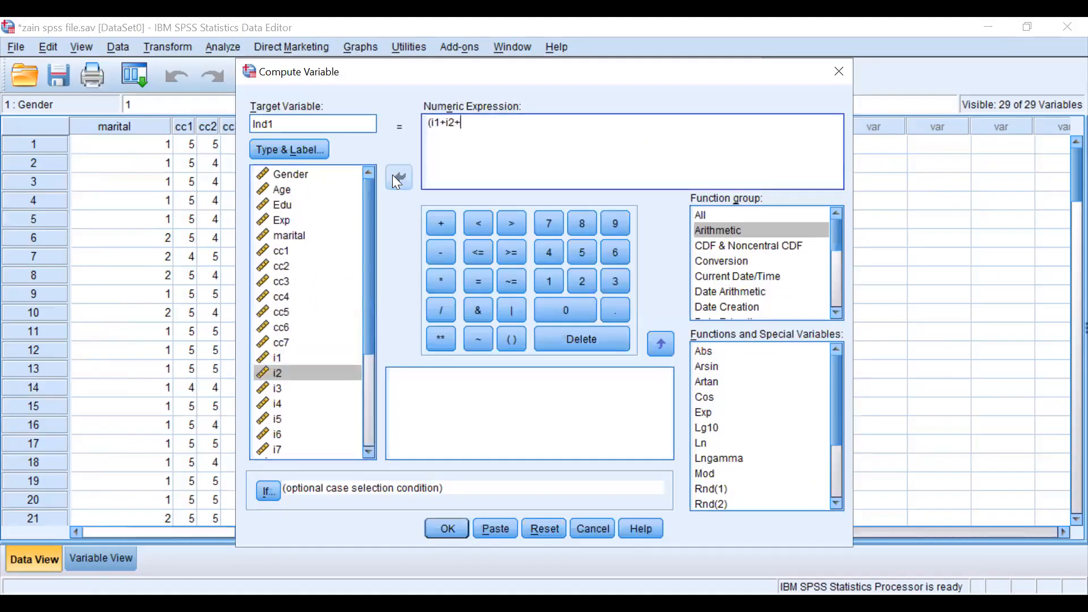
# Extend the Ind1 expression with the next three items, adding i3+i4+i5+
pyautogui.click(285, 388)
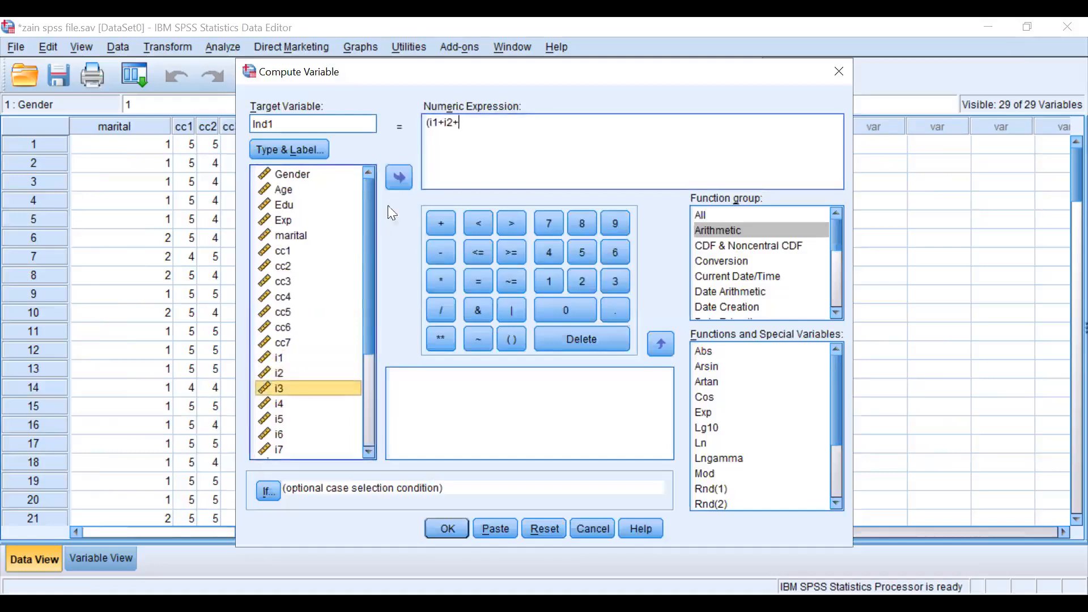
pyautogui.click(399, 187)
pyautogui.write('+')
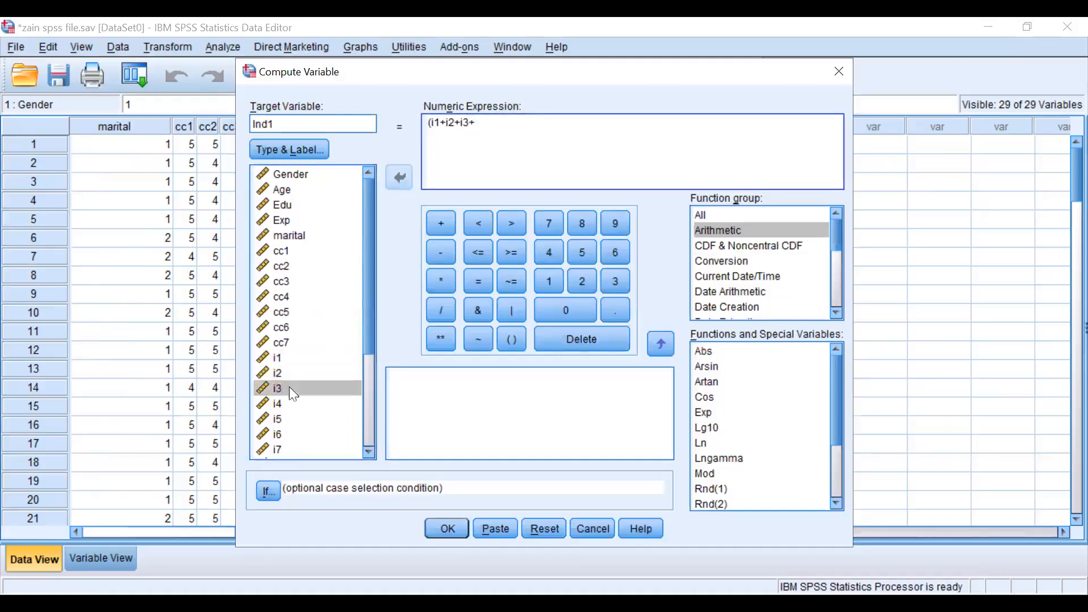
pyautogui.click(280, 405)
pyautogui.click(398, 179)
pyautogui.write('+')
pyautogui.click(276, 419)
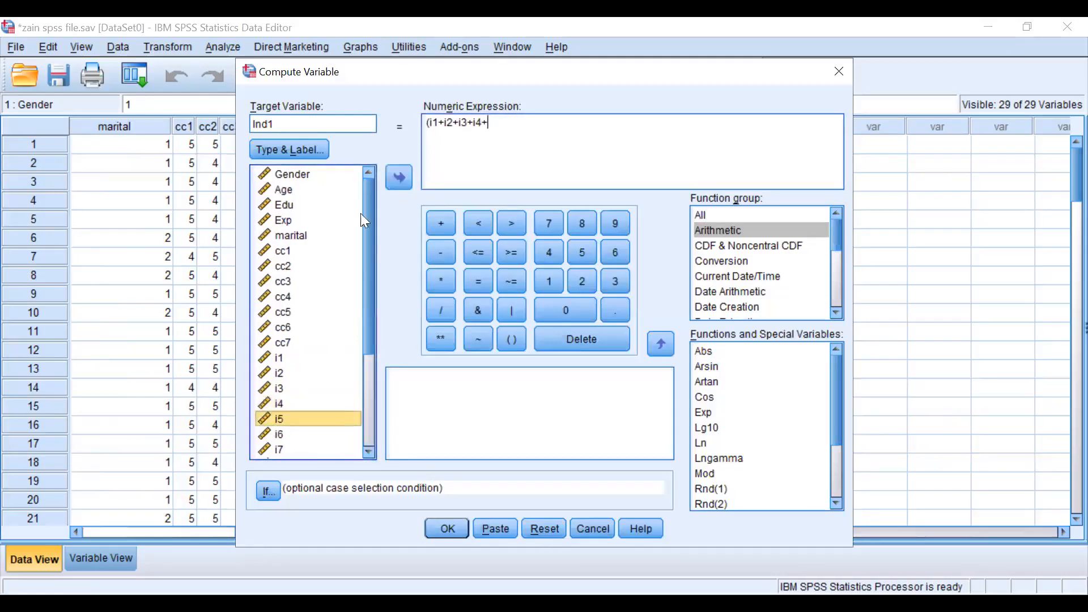
pyautogui.click(403, 178)
pyautogui.write('+')
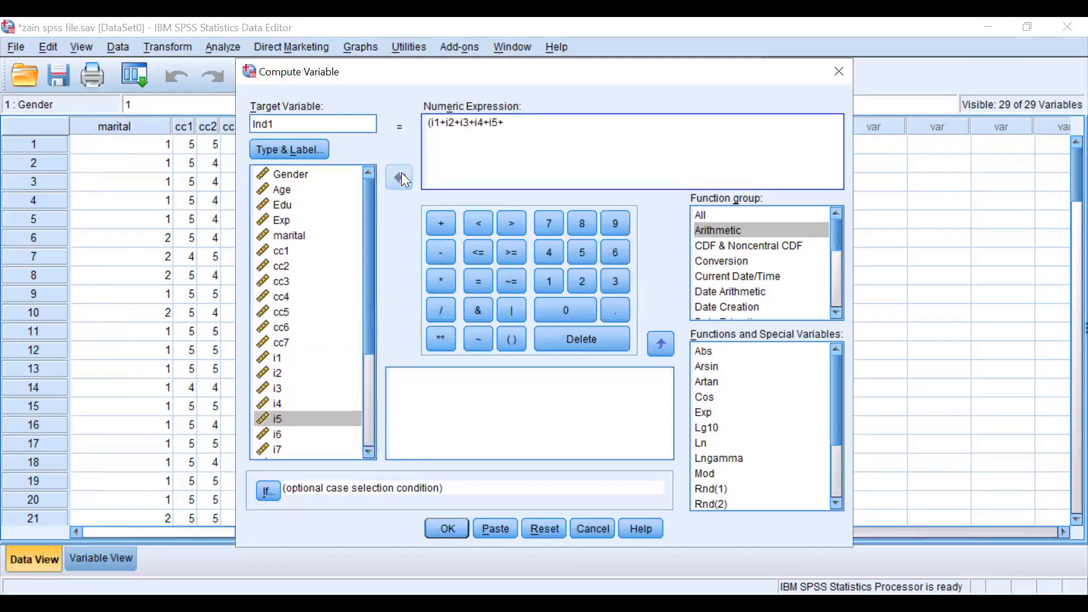
# Complete the item sum in the Ind1 expression by adding i6+i7 and a closing parenthesis
pyautogui.click(315, 434)
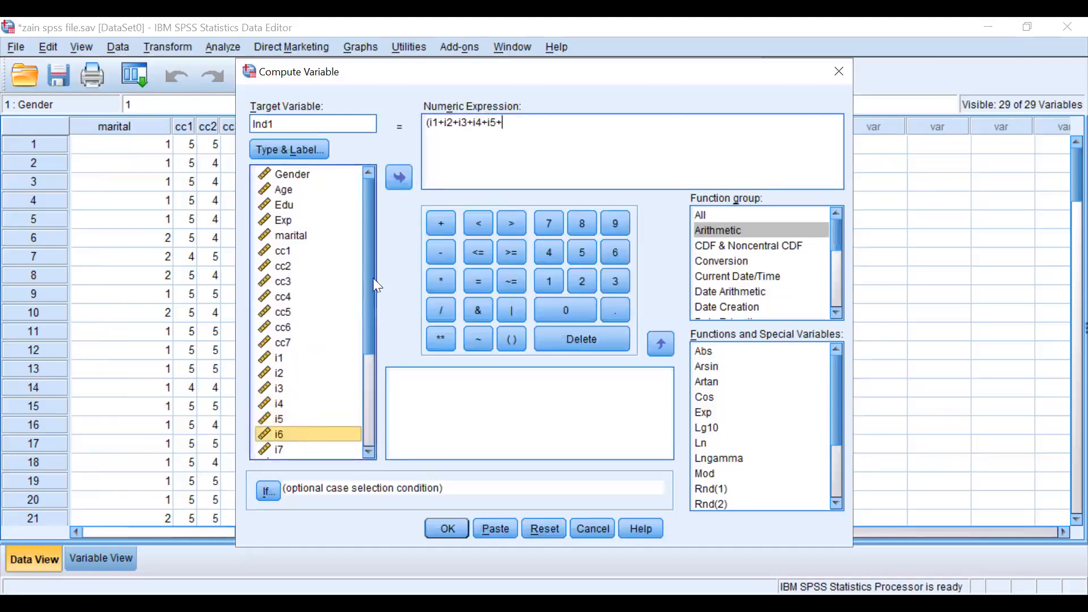
pyautogui.click(387, 180)
pyautogui.write('+')
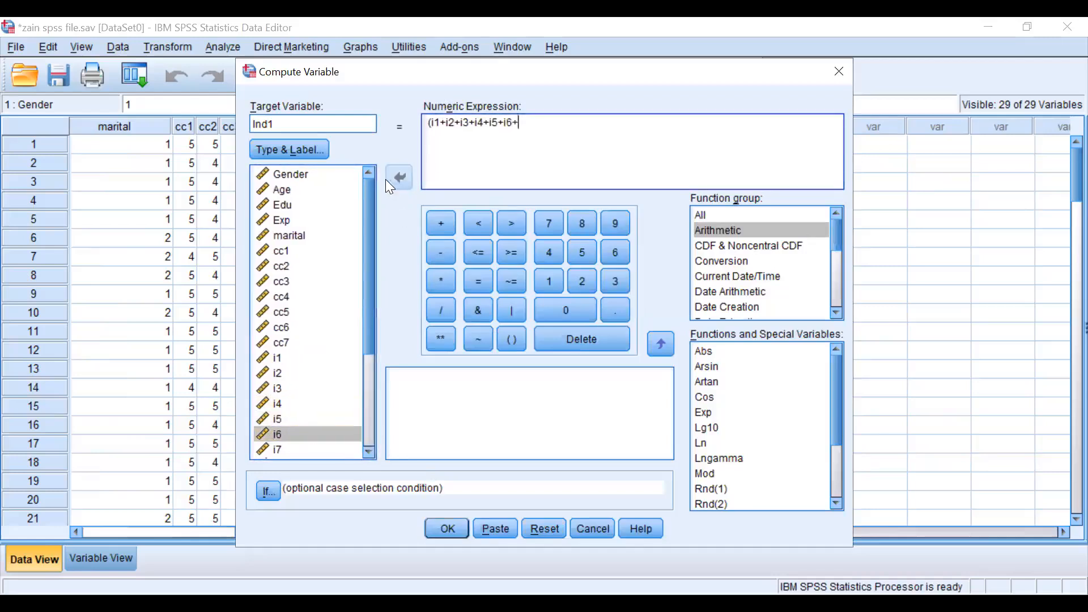
pyautogui.scroll(-2, 321, 434)
pyautogui.click(310, 358)
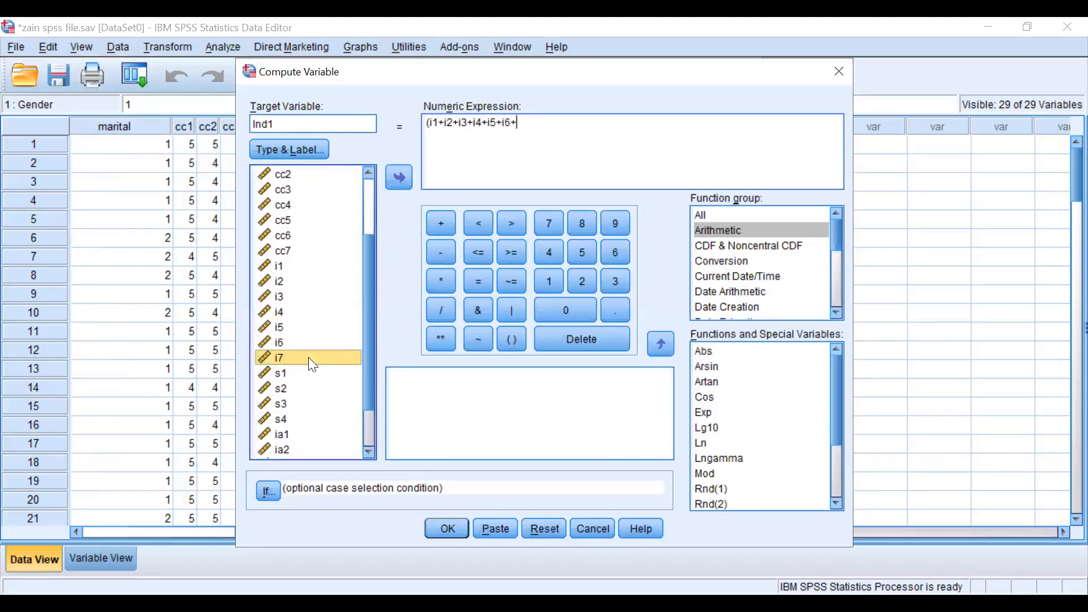
pyautogui.click(410, 178)
pyautogui.write(')')
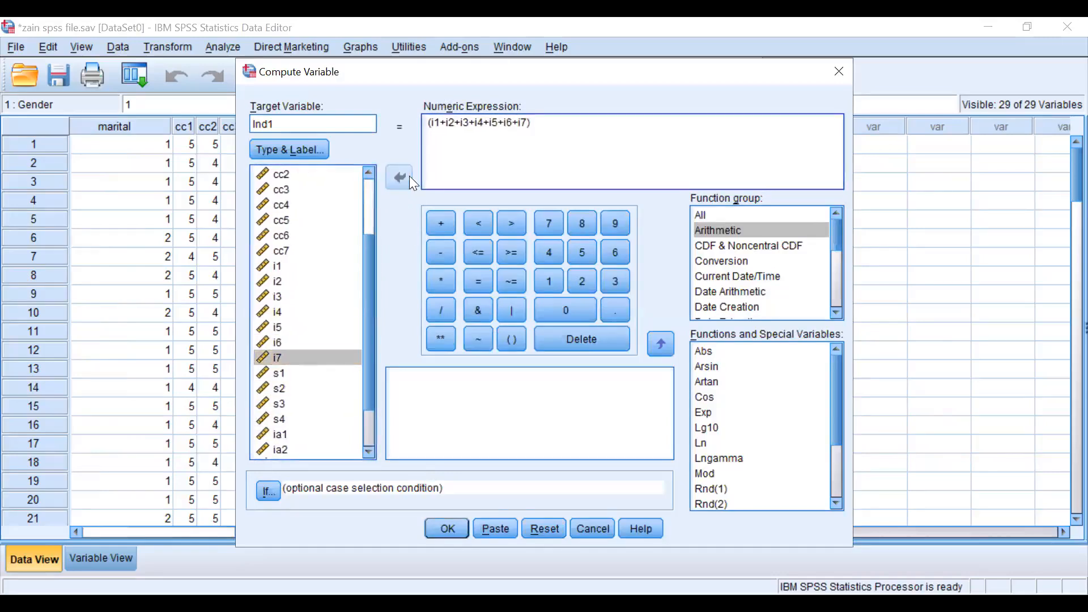
# Divide the Ind1 sum by 7, run the computation and check the new column in the data sheet
pyautogui.write('/7')
pyautogui.click(446, 529)
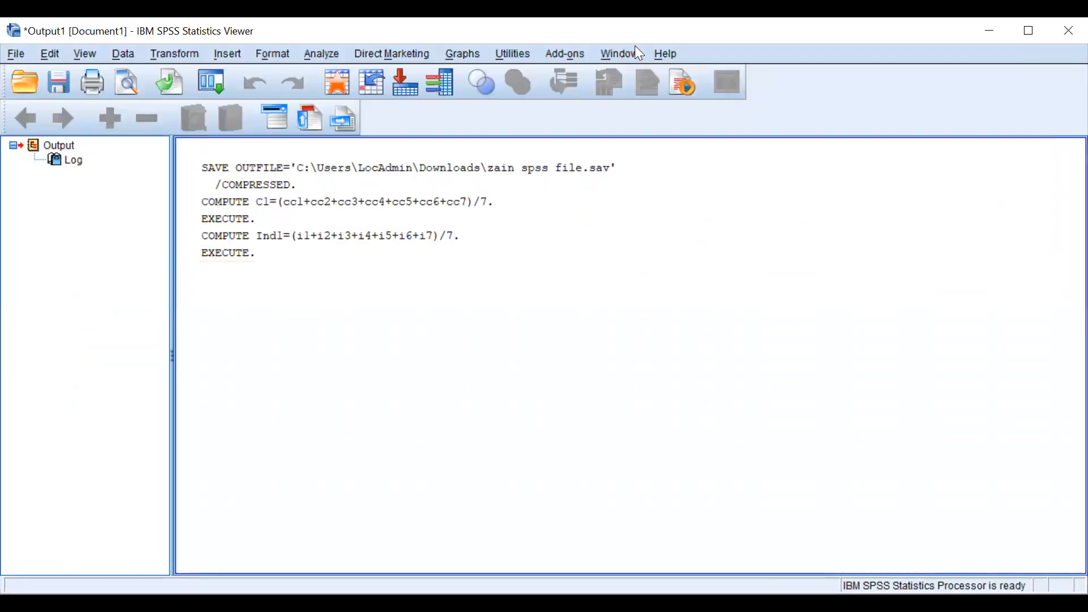
pyautogui.click(669, 528)
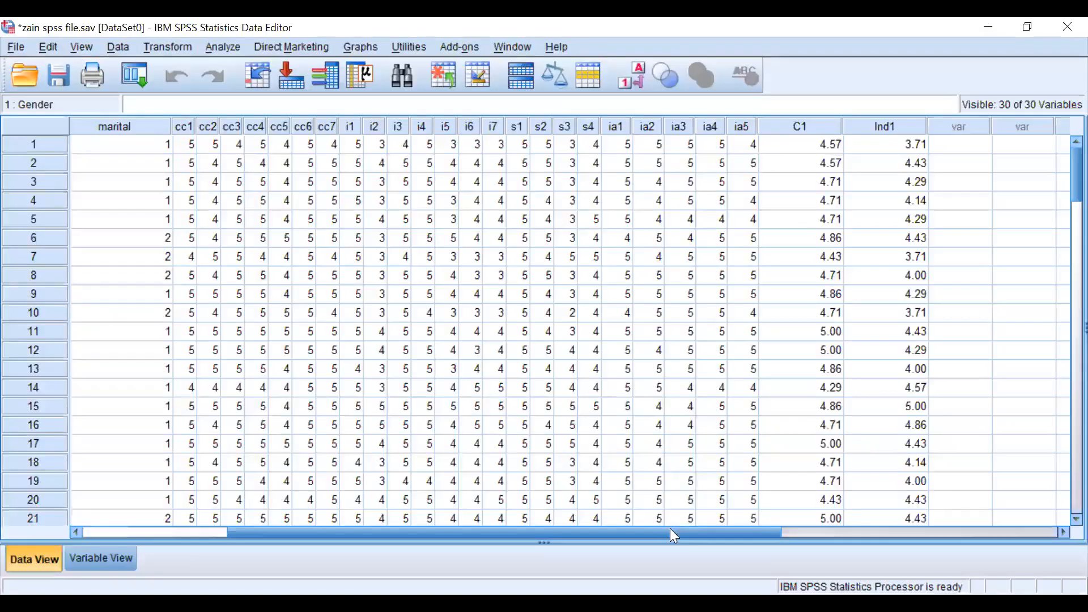
pyautogui.moveTo(669, 529); pyautogui.dragTo(788, 529)
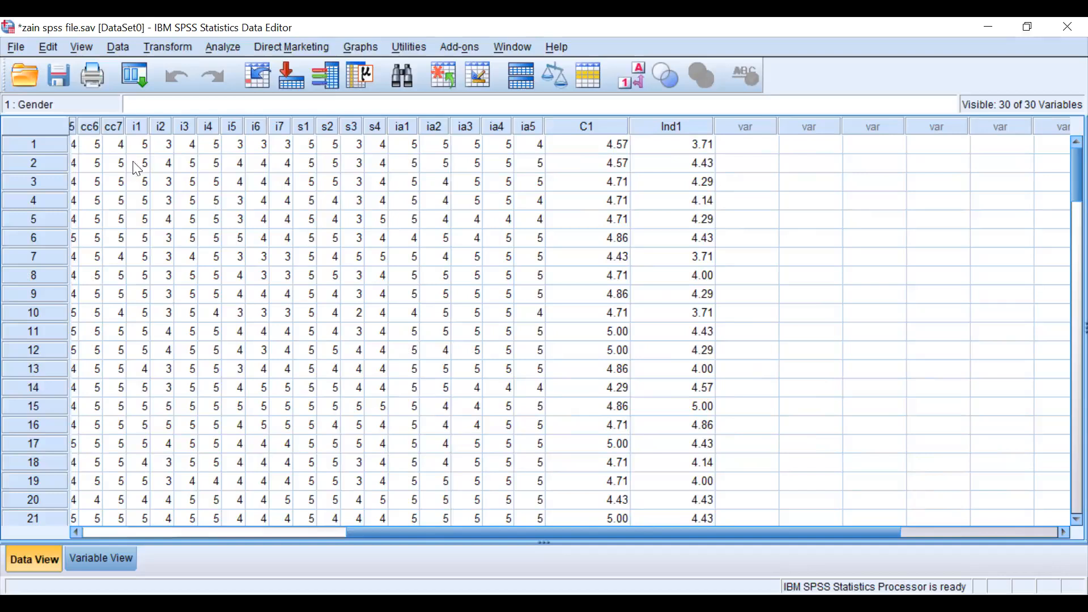
# Start another Compute Variable operation, clear the previous numeric expression and name the target variable Size1
pyautogui.click(146, 49)
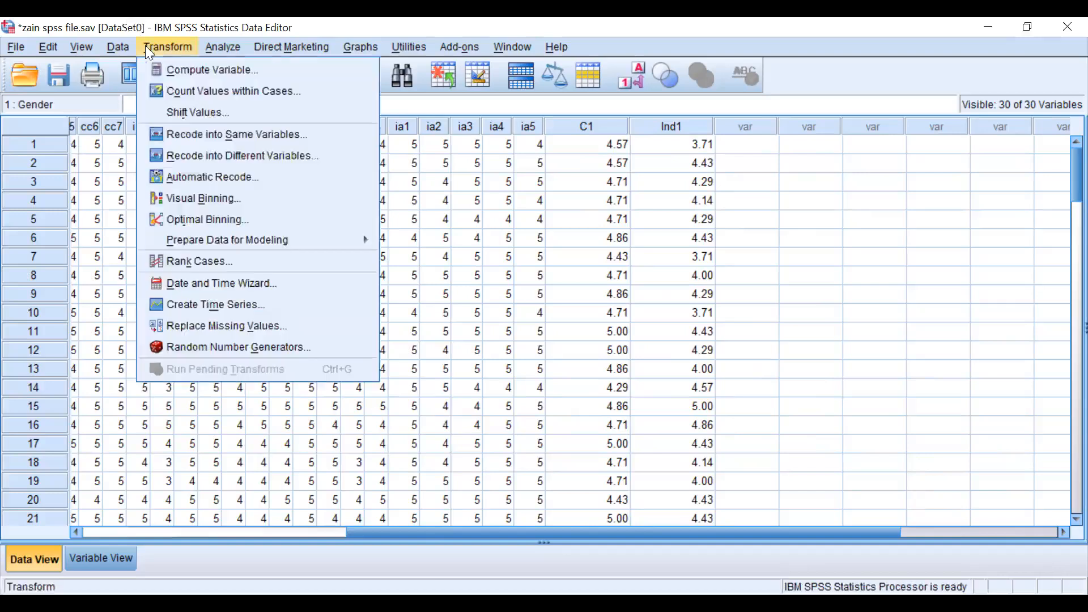
pyautogui.click(174, 75)
pyautogui.moveTo(597, 143); pyautogui.dragTo(376, 128)
pyautogui.press('BackSpace')
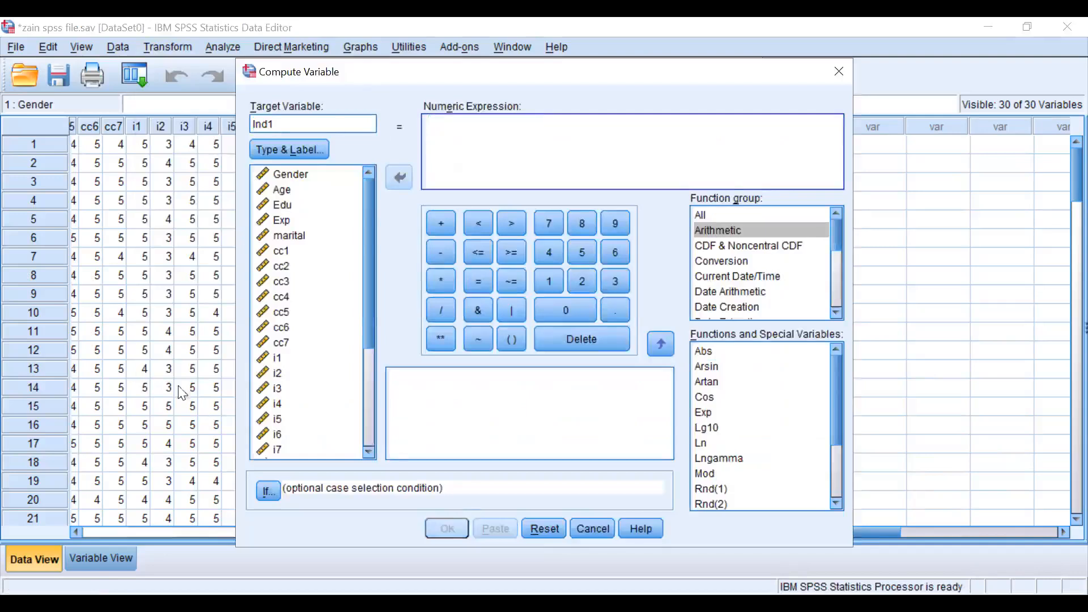
pyautogui.scroll(-4, 298, 263)
pyautogui.moveTo(298, 124); pyautogui.dragTo(230, 121)
pyautogui.write('Size')
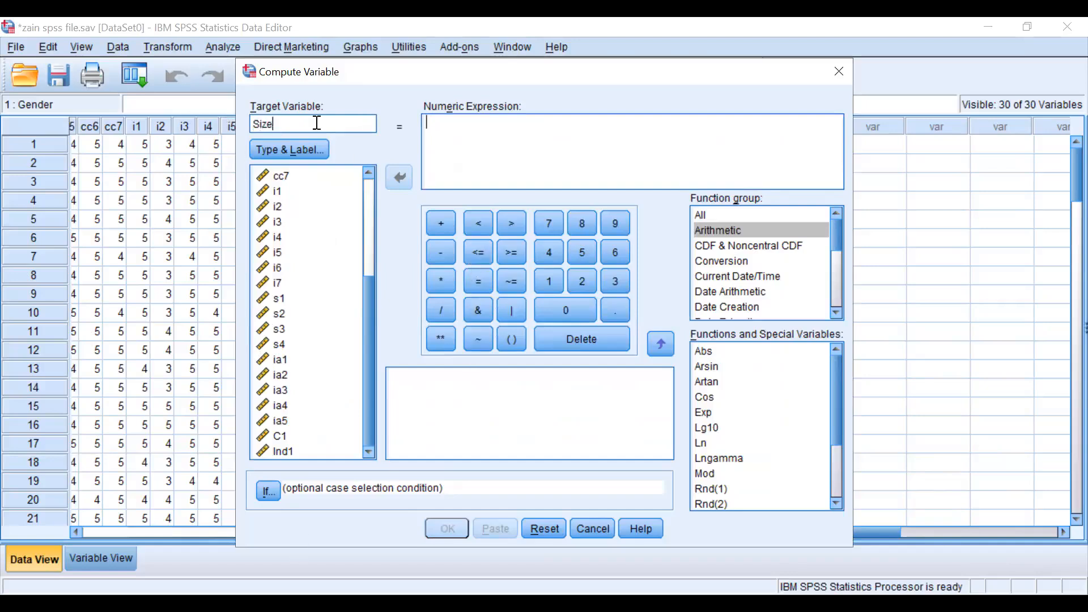
pyautogui.write('1')
# Begin the Size1 expression with an opening parenthesis and the first two s items, as (s1 + s2 +
pyautogui.click(468, 134)
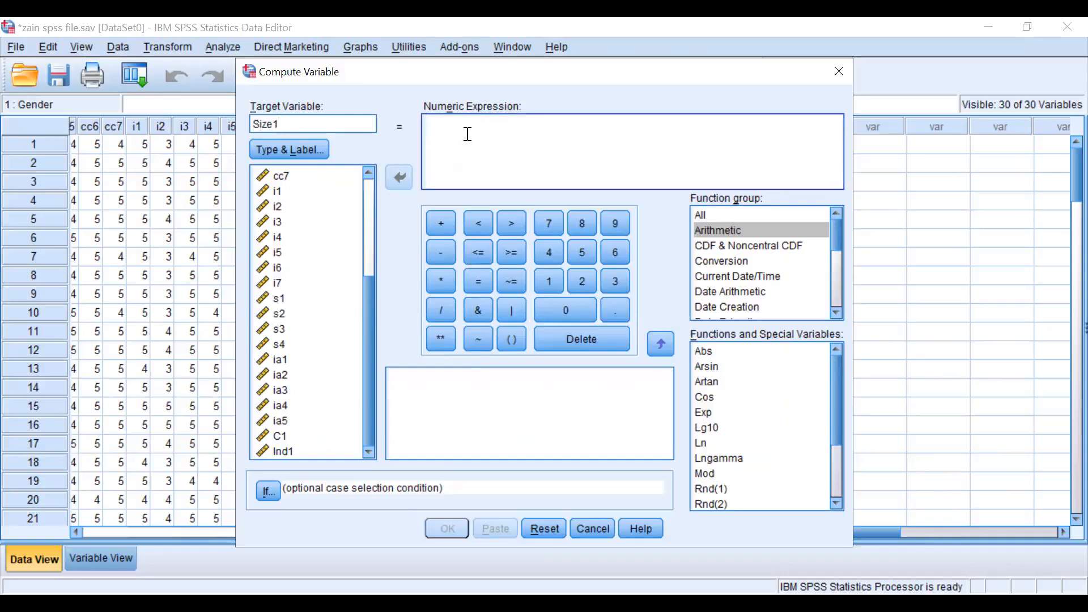
pyautogui.write('(')
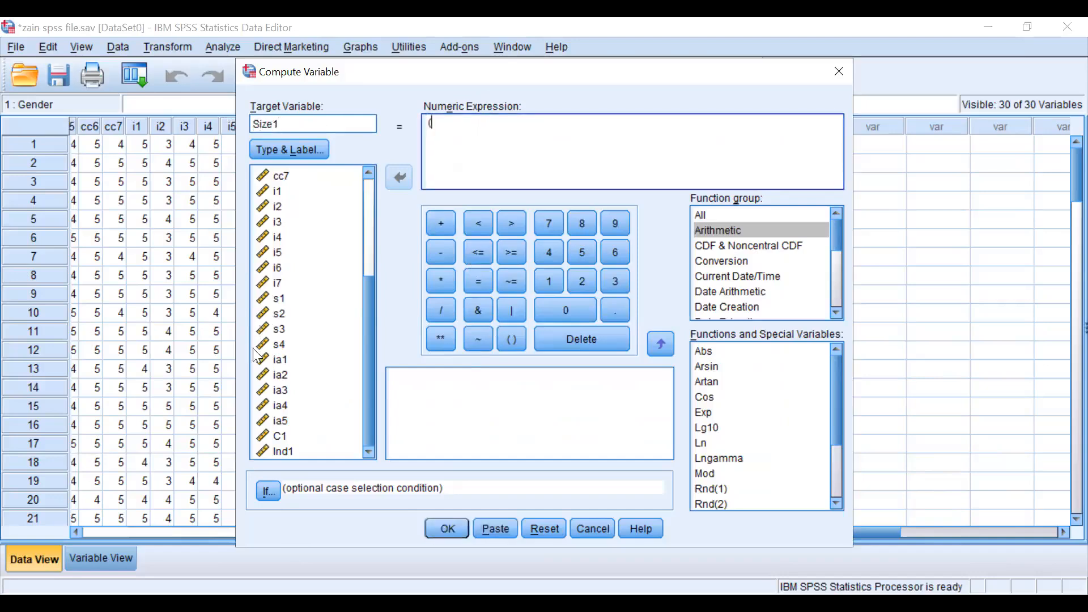
pyautogui.click(279, 298)
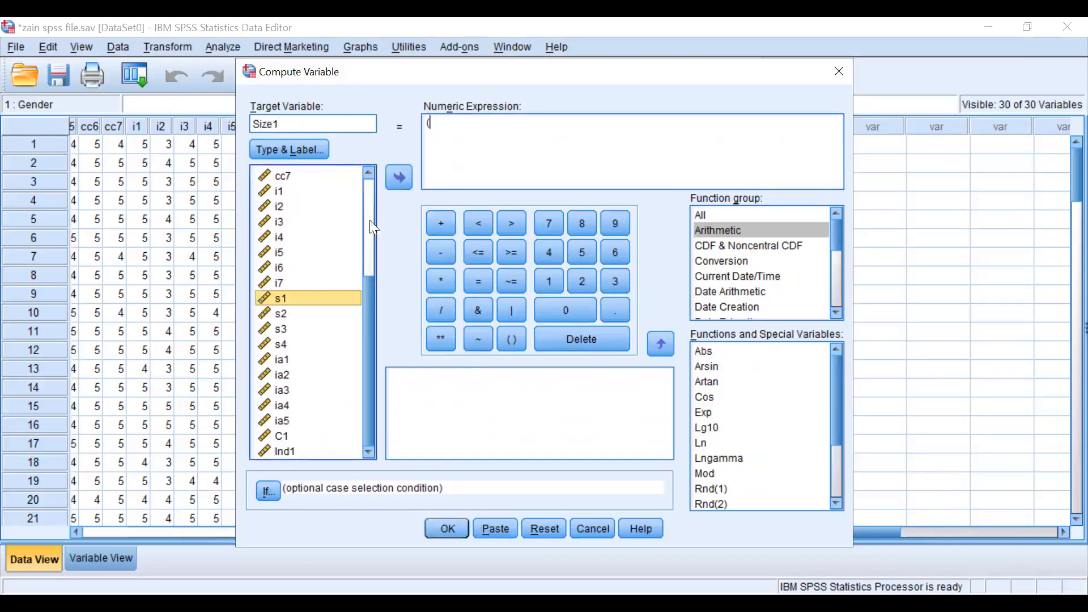
pyautogui.click(399, 178)
pyautogui.click(429, 225)
pyautogui.click(283, 314)
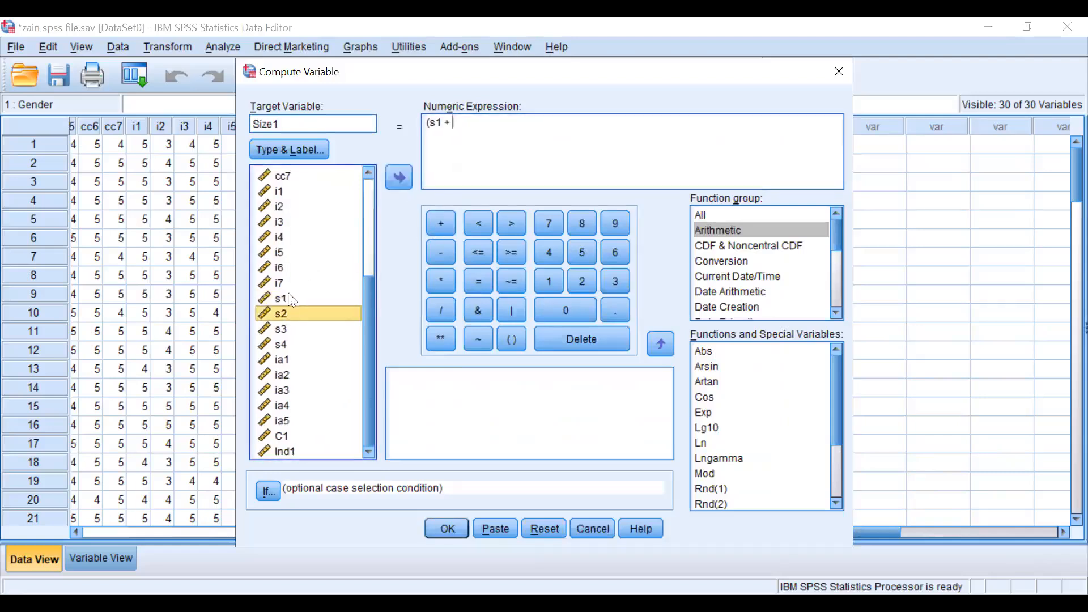
pyautogui.click(393, 188)
pyautogui.click(440, 224)
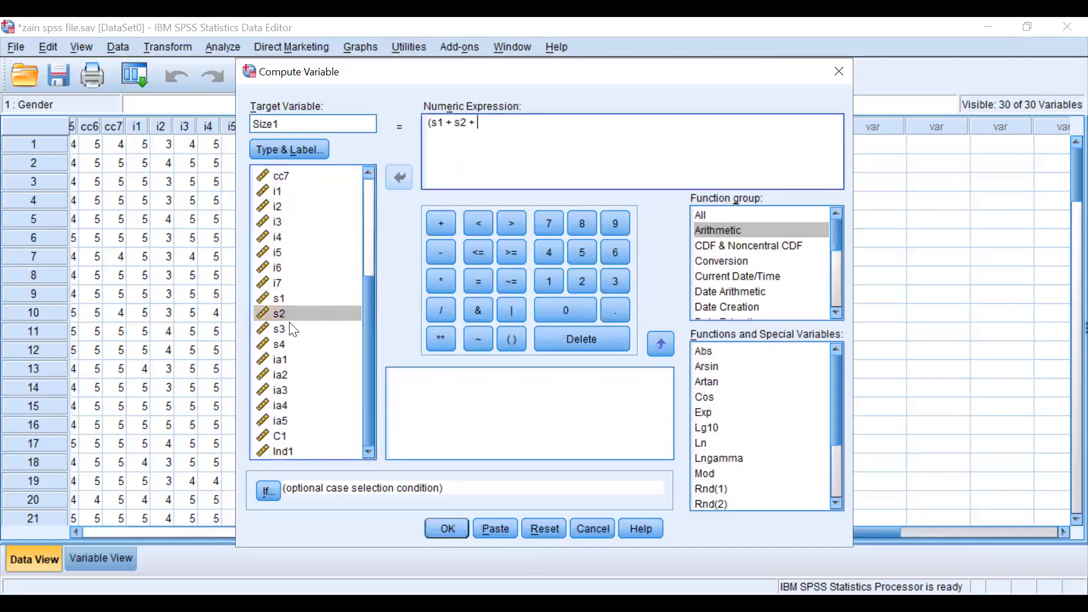
# Extend the Size1 expression with the remaining two items, adding s3 + s4
pyautogui.click(291, 328)
pyautogui.click(398, 178)
pyautogui.click(440, 227)
pyautogui.click(279, 344)
pyautogui.click(399, 177)
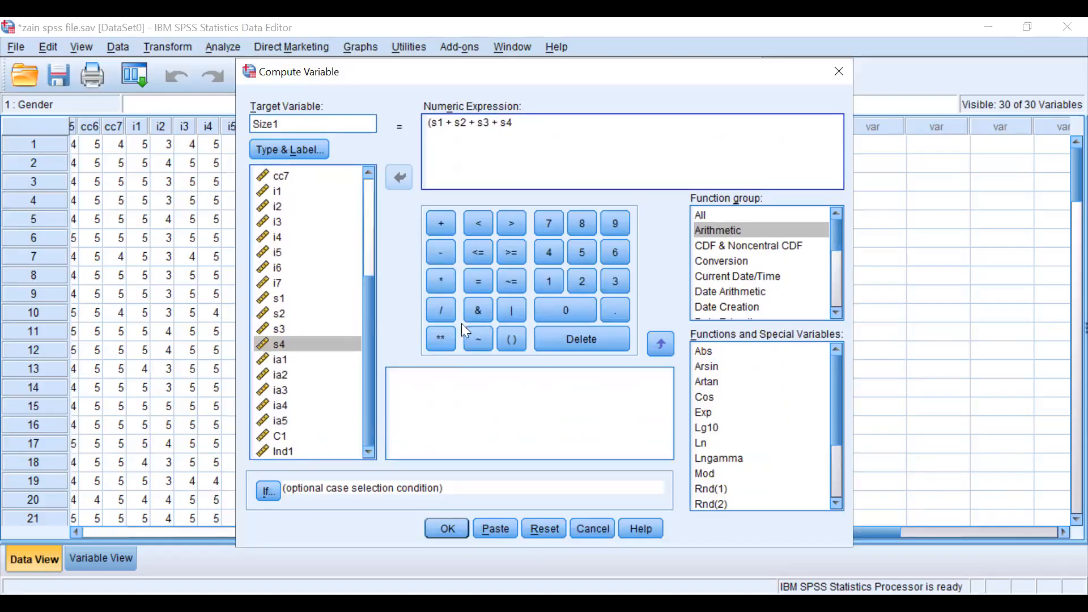
# Close the parenthesis in the Size1 expression, divide the sum by 4 and run the computation
pyautogui.click(511, 342)
pyautogui.press('BackSpace')
pyautogui.write('/4')
pyautogui.click(453, 525)
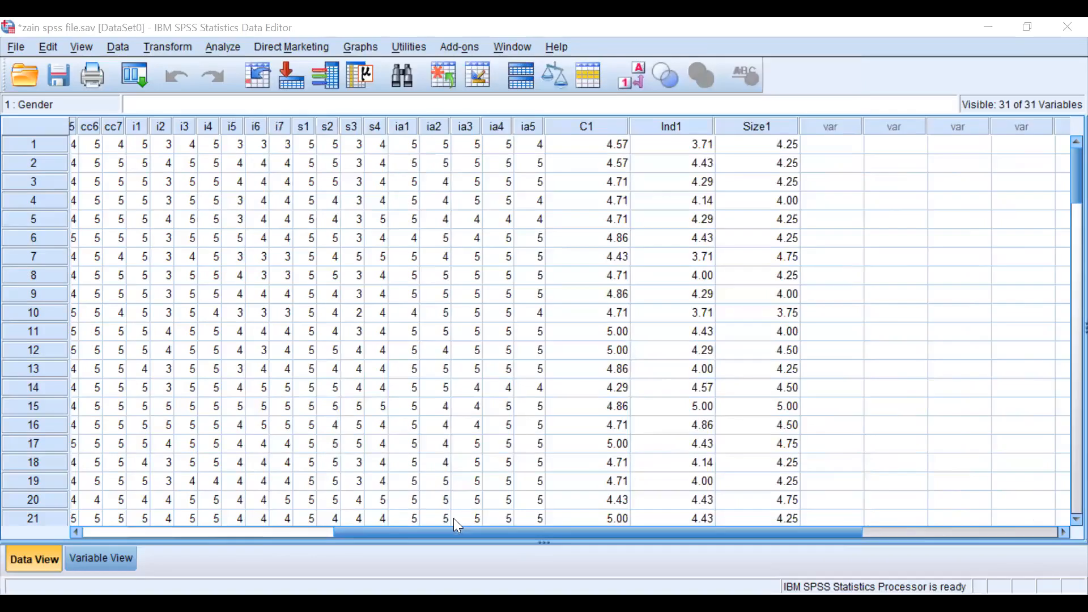
# Start another Compute Variable operation with IAE1 as the target variable and clear the s-item expression
pyautogui.click(145, 45)
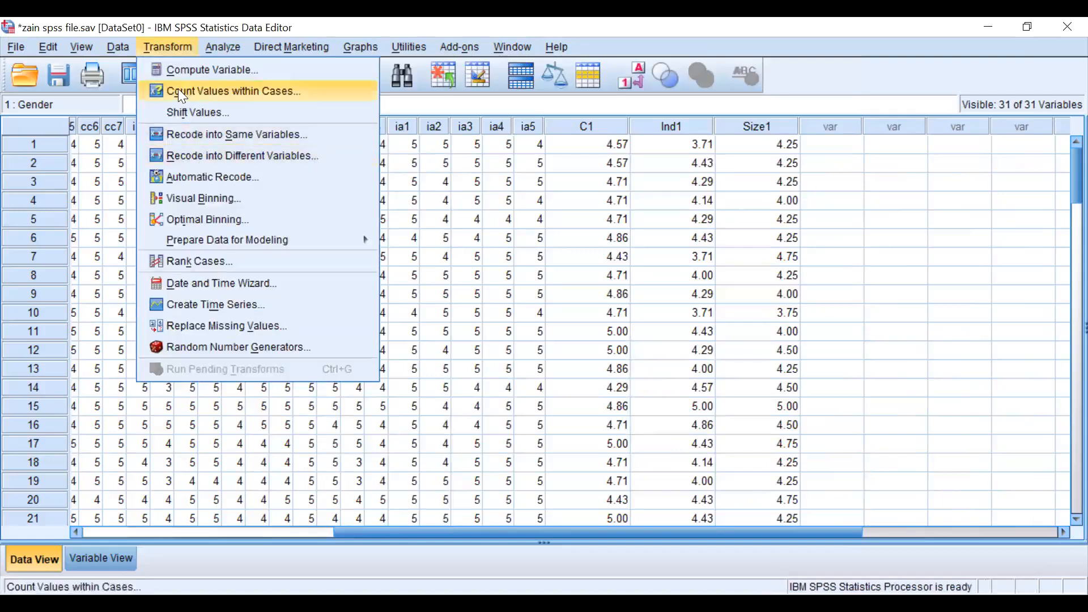
pyautogui.click(179, 71)
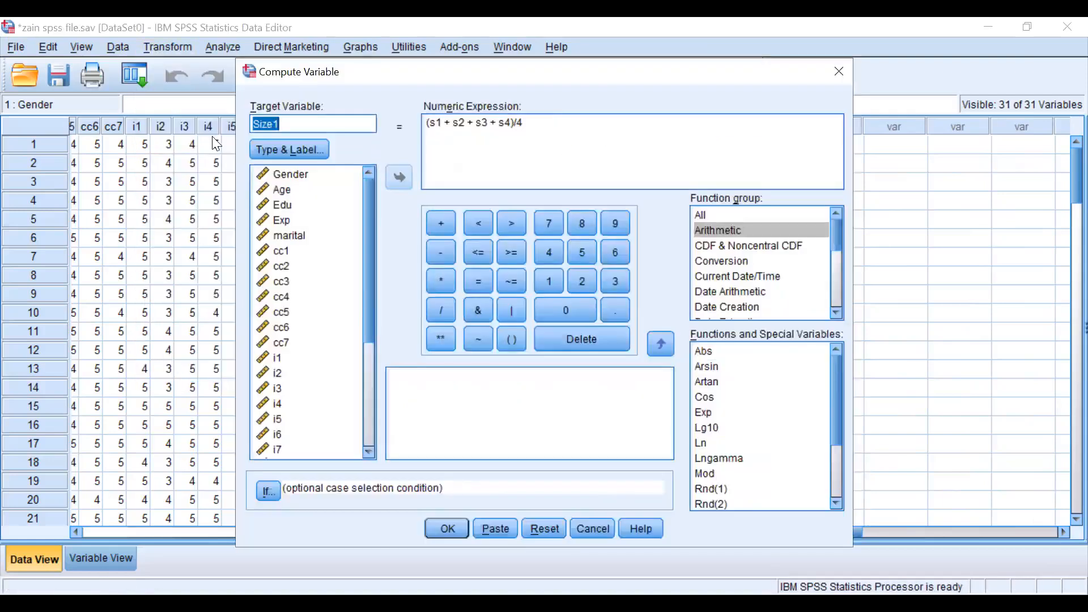
pyautogui.write('IAE1')
pyautogui.press('Tab')
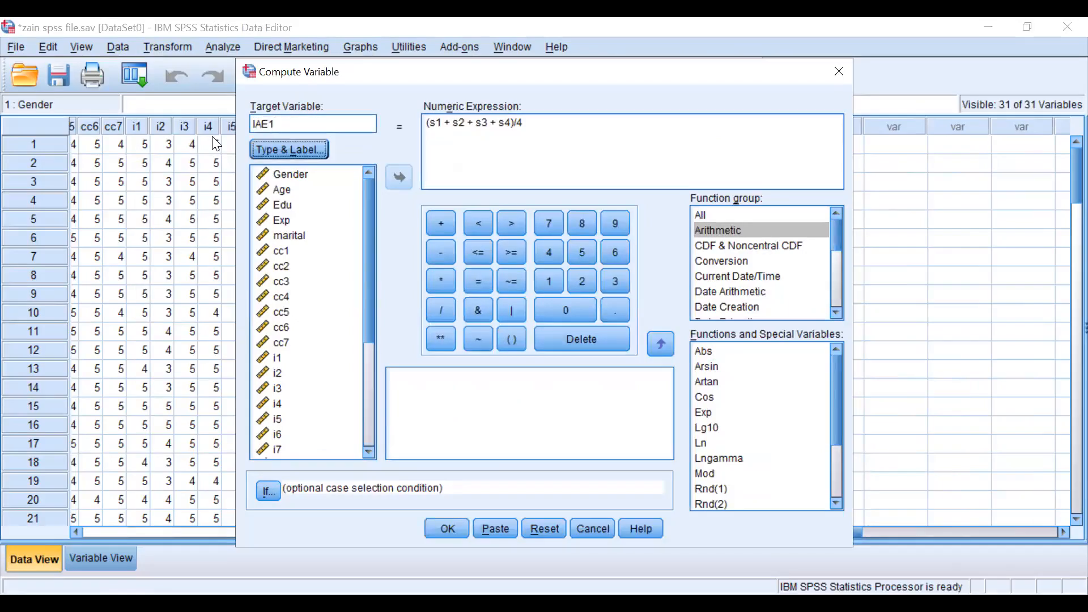
pyautogui.moveTo(546, 120); pyautogui.dragTo(317, 120)
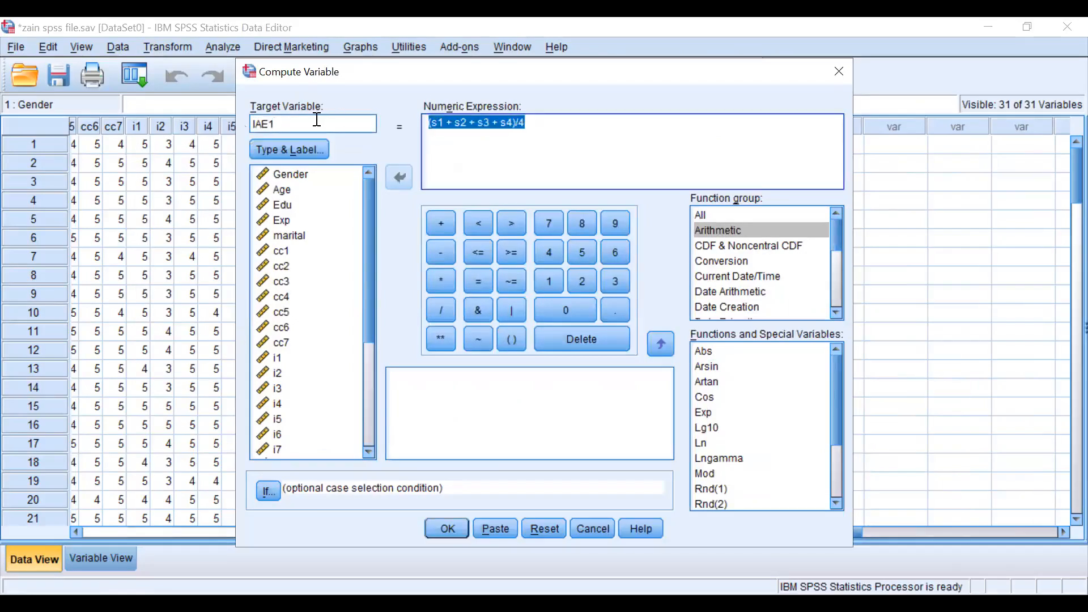
pyautogui.press('Delete')
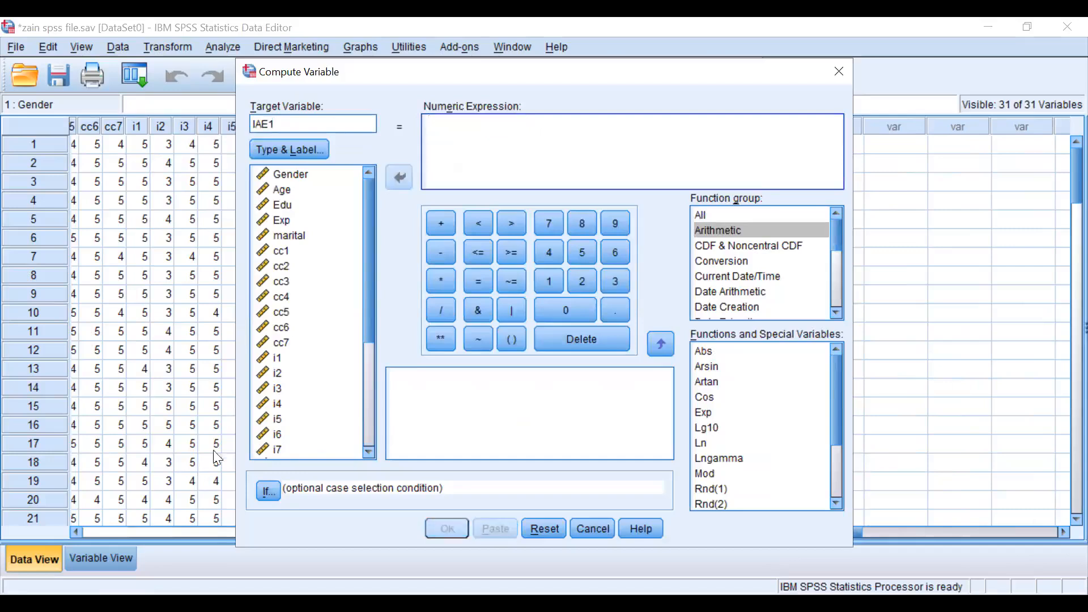
# Begin the IAE1 expression with an opening parenthesis and the first two ia items, as (ia1 + ia2 +
pyautogui.scroll(-4, 300, 357)
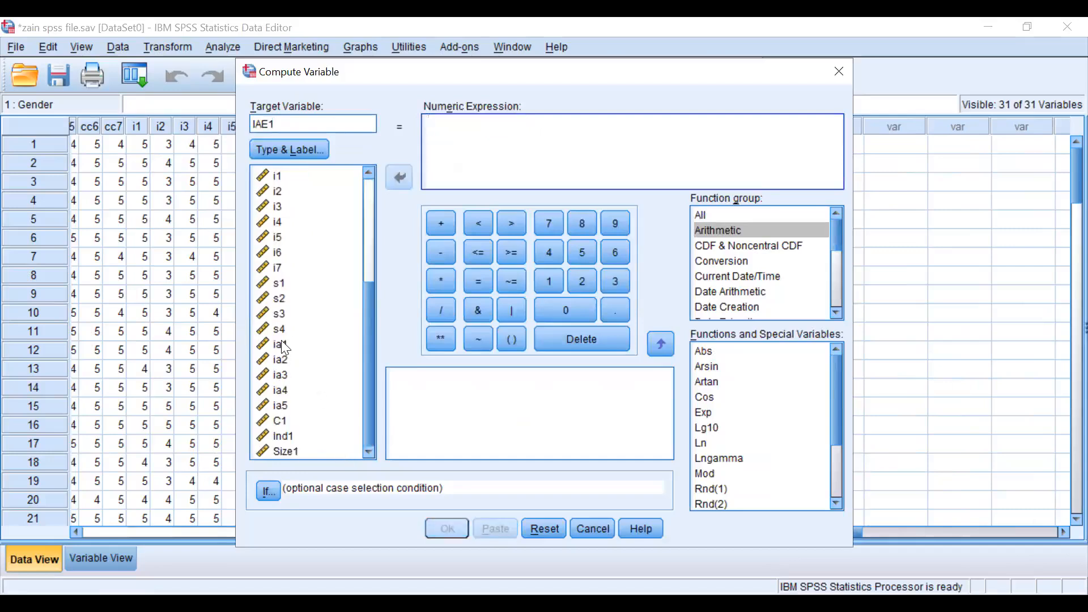
pyautogui.write('(')
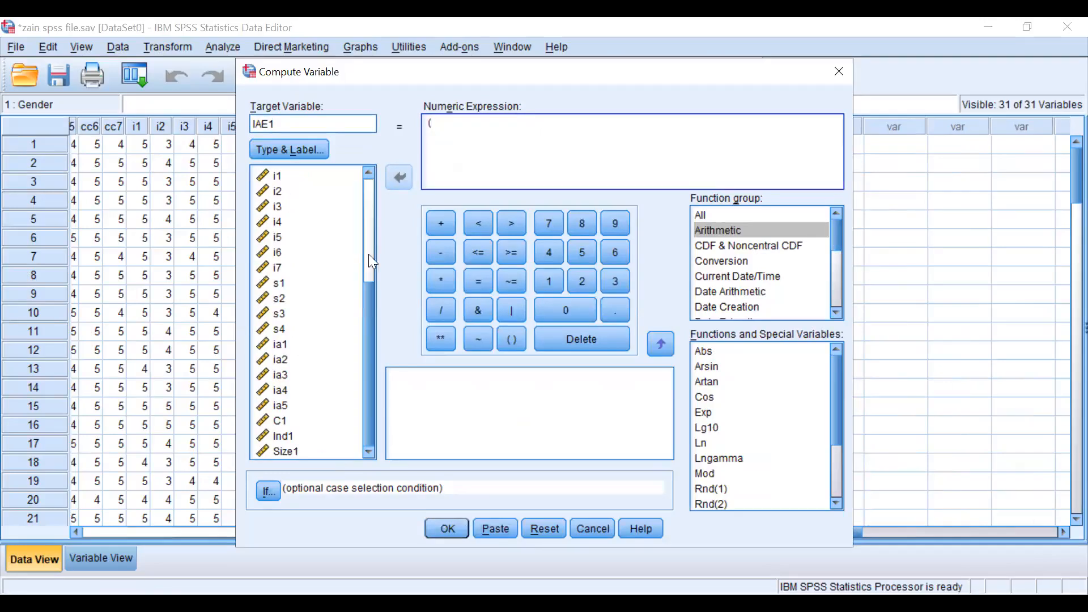
pyautogui.doubleClick(280, 344)
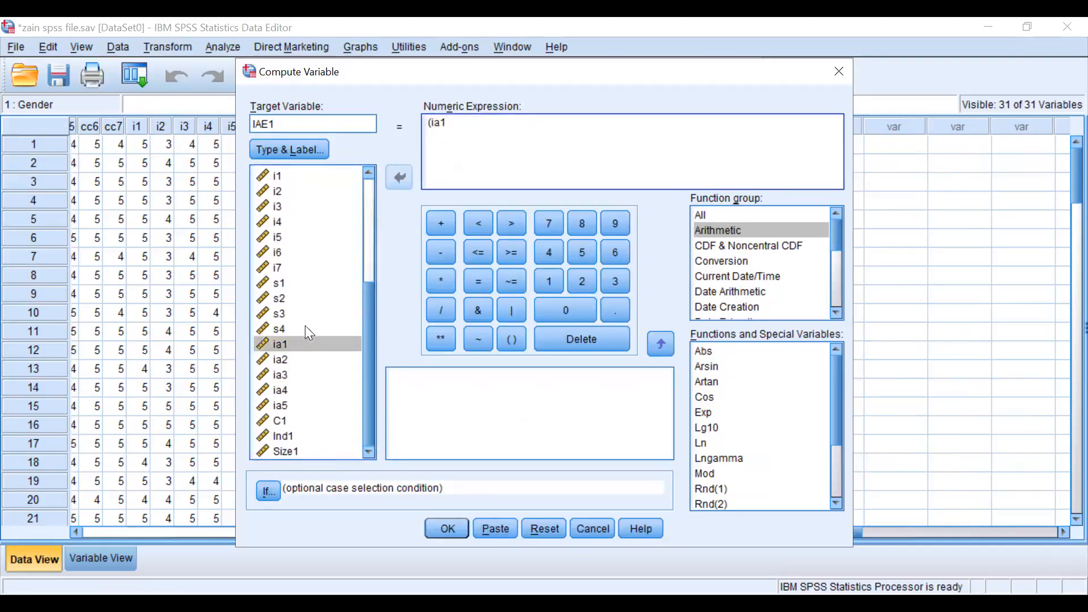
pyautogui.click(441, 223)
pyautogui.click(280, 360)
pyautogui.click(390, 179)
pyautogui.click(439, 223)
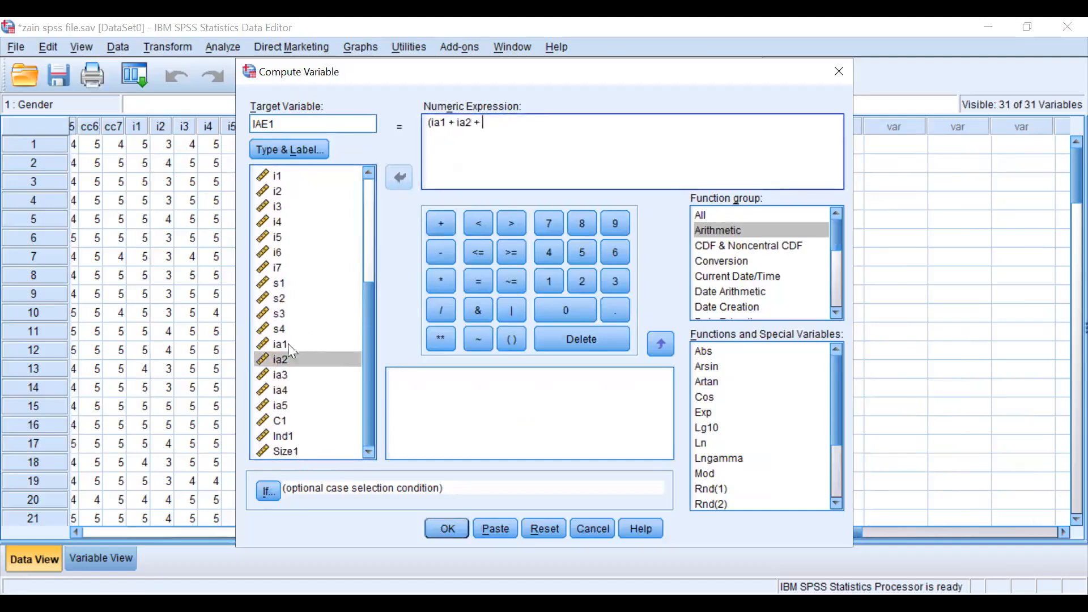
# Extend the IAE1 expression with ia3 and ia4, keeping only a single plus sign between them
pyautogui.click(277, 374)
pyautogui.click(399, 178)
pyautogui.click(440, 223)
pyautogui.click(279, 390)
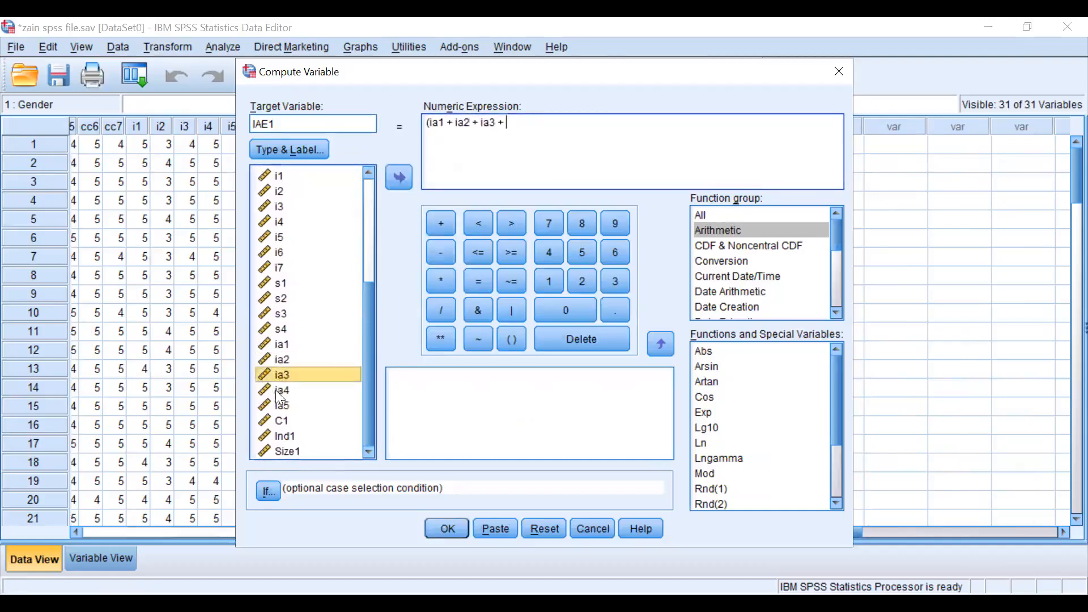
pyautogui.click(439, 225)
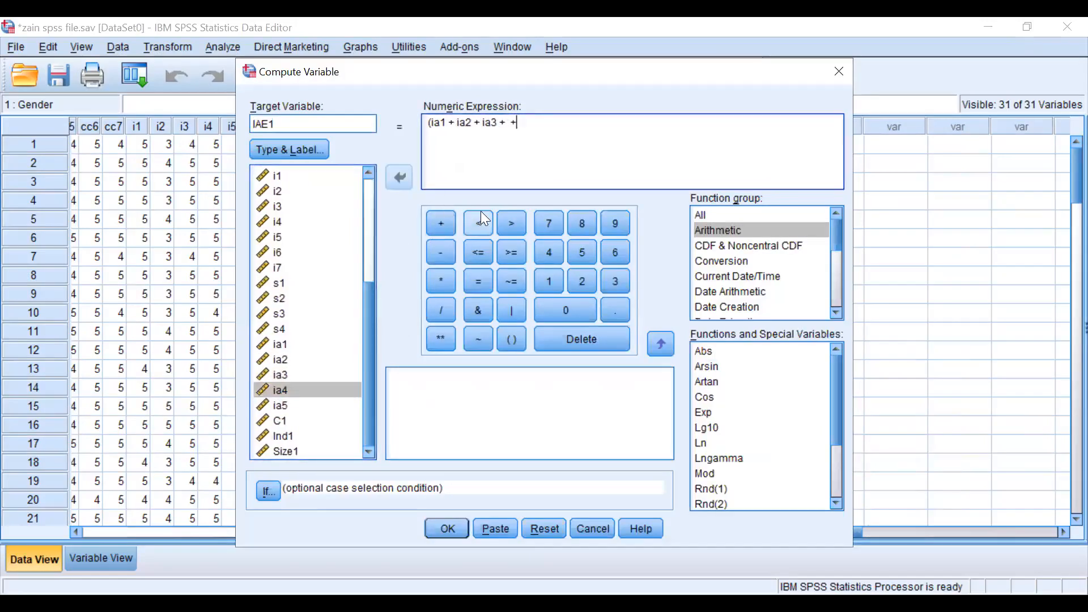
pyautogui.click(295, 389)
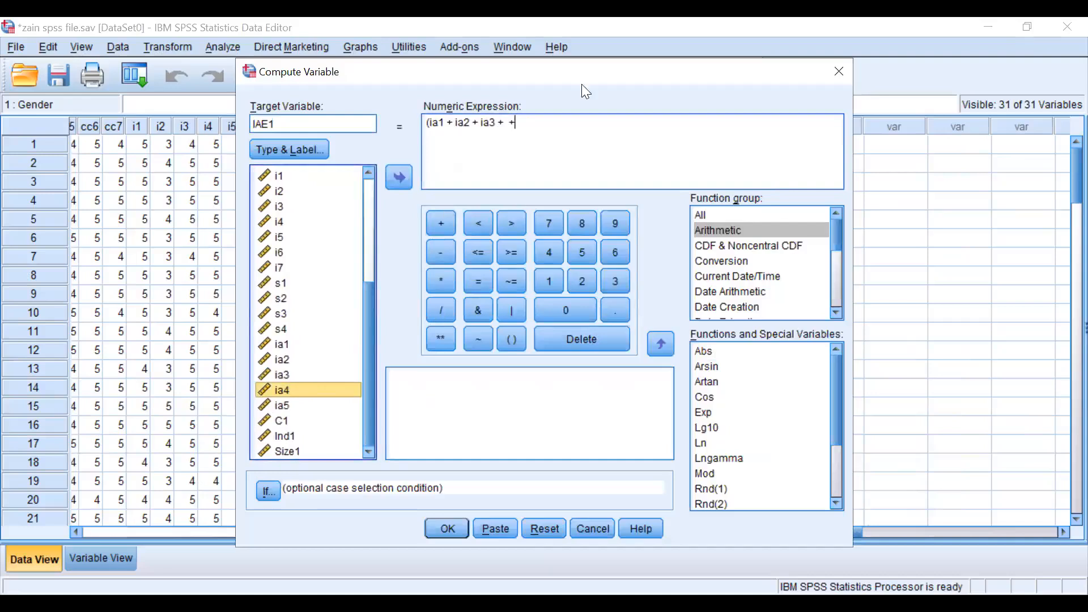
pyautogui.click(509, 122)
pyautogui.write('ia4')
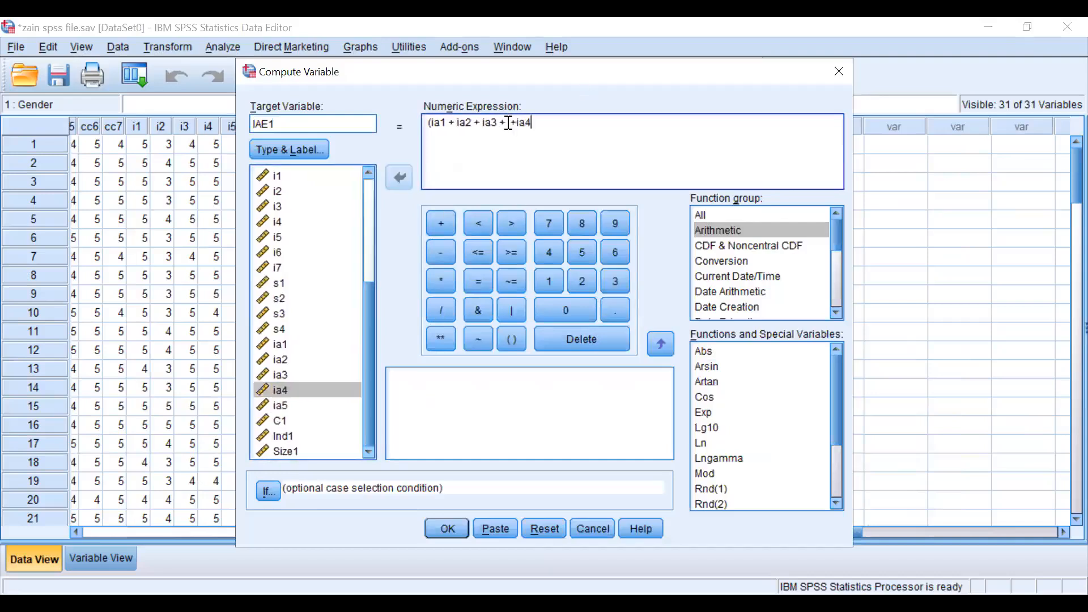
pyautogui.press('BackSpace')
# Finish the IAE1 expression by adding + ia5)/5 and run the computation
pyautogui.click(440, 223)
pyautogui.click(275, 404)
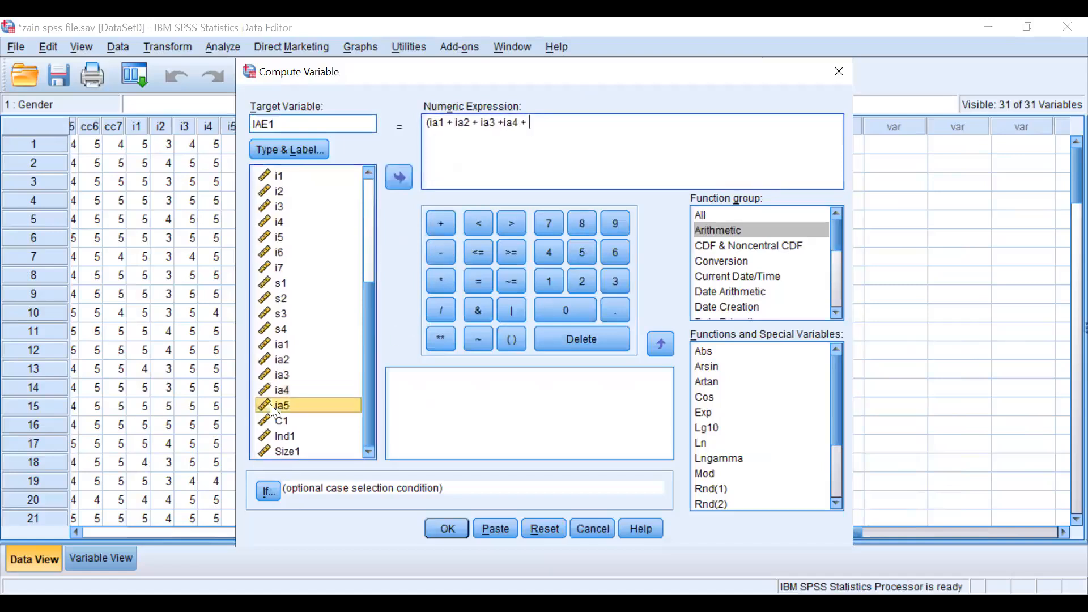
pyautogui.click(399, 177)
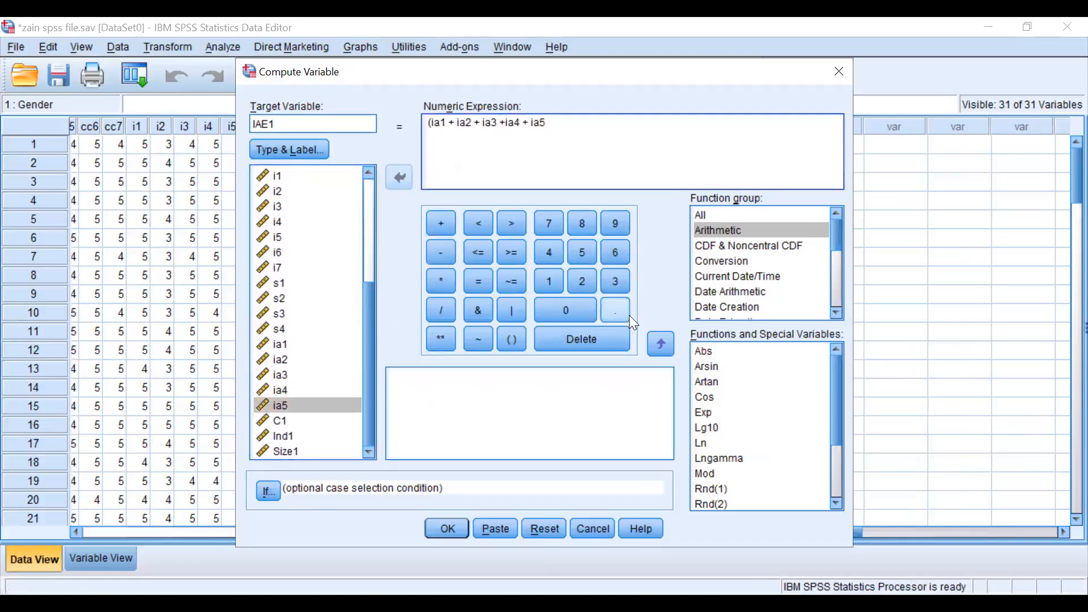
pyautogui.write(')/5')
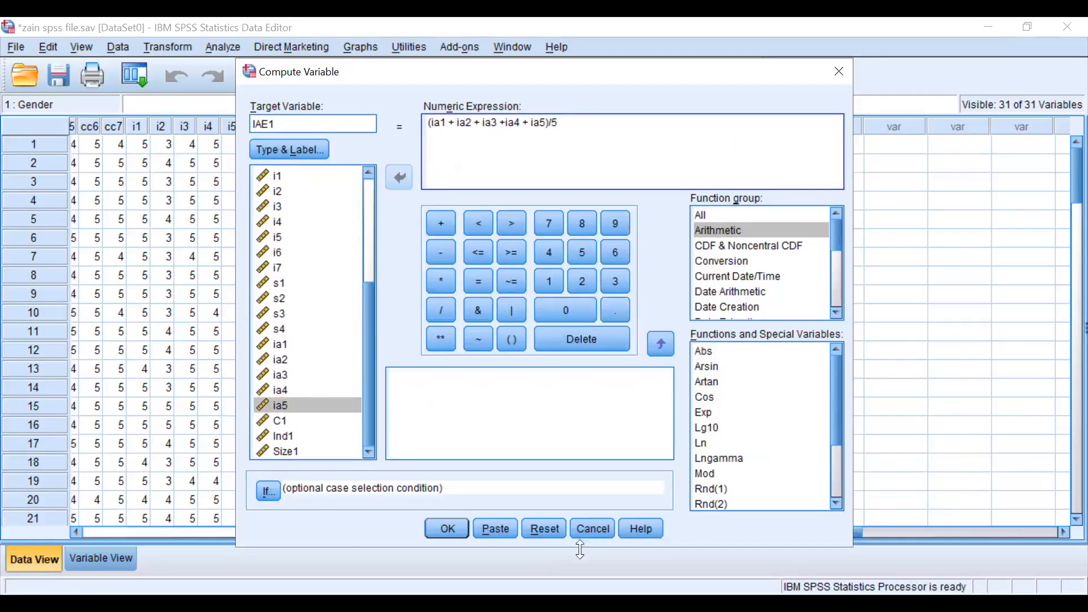
pyautogui.click(440, 532)
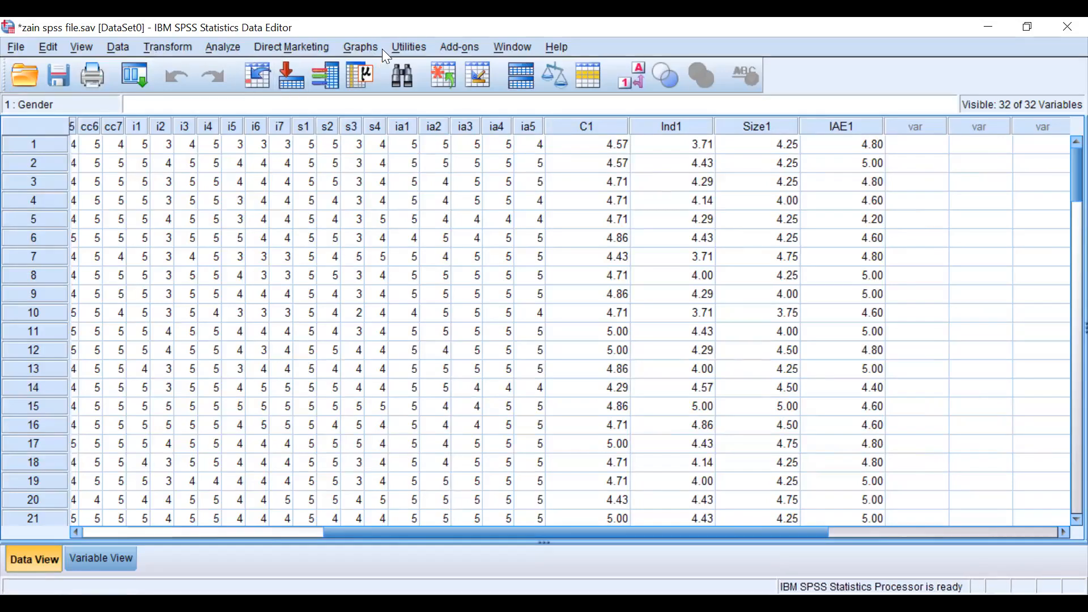
# Run a Frequencies analysis on Gender and select the Gender frequency table in the output
pyautogui.click(221, 47)
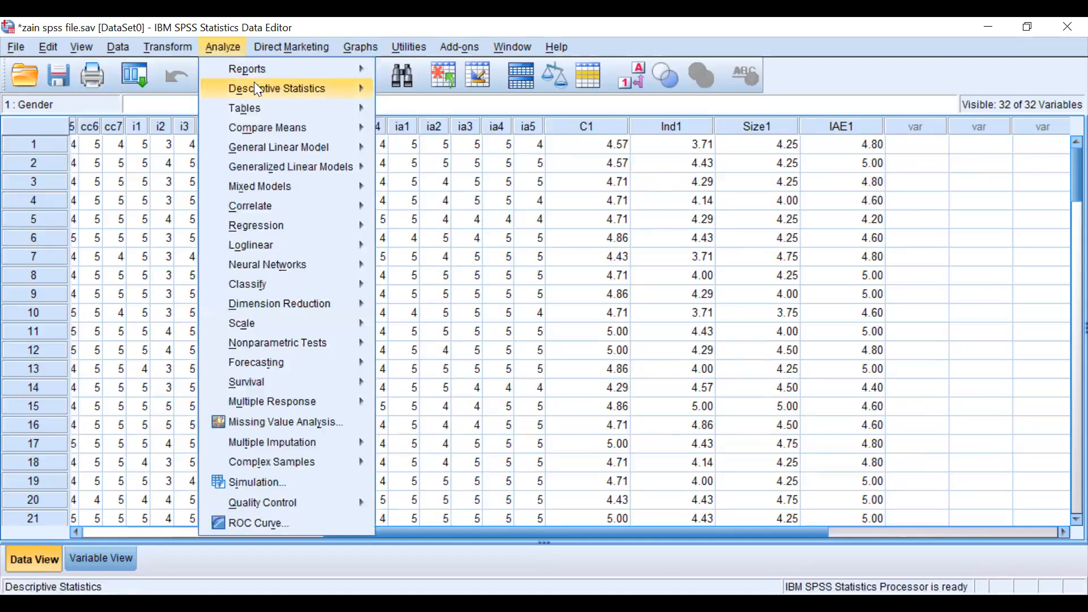
pyautogui.moveTo(278, 89)
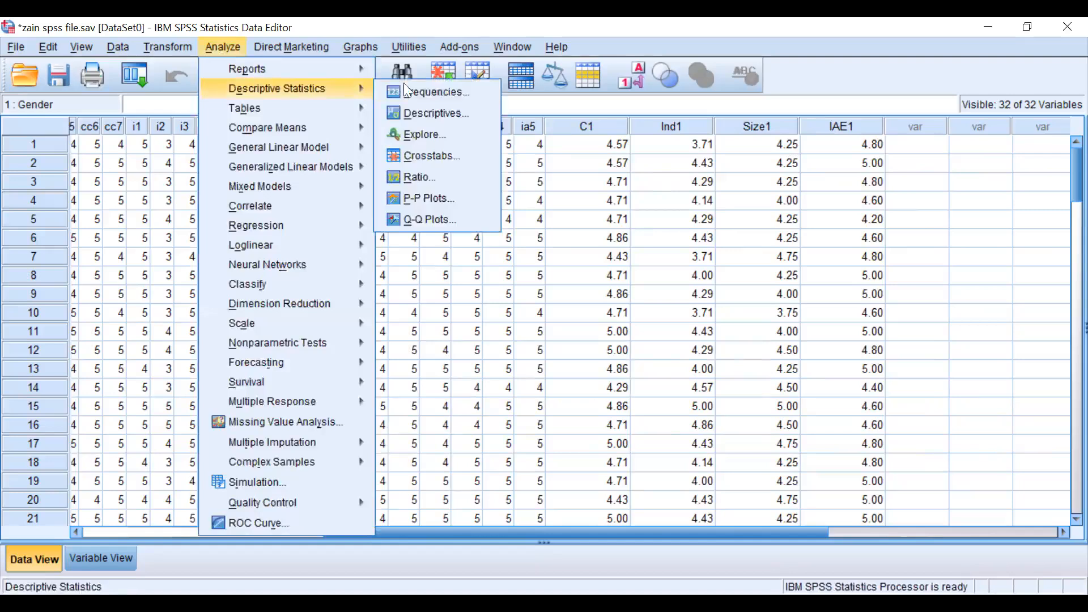
pyautogui.click(437, 89)
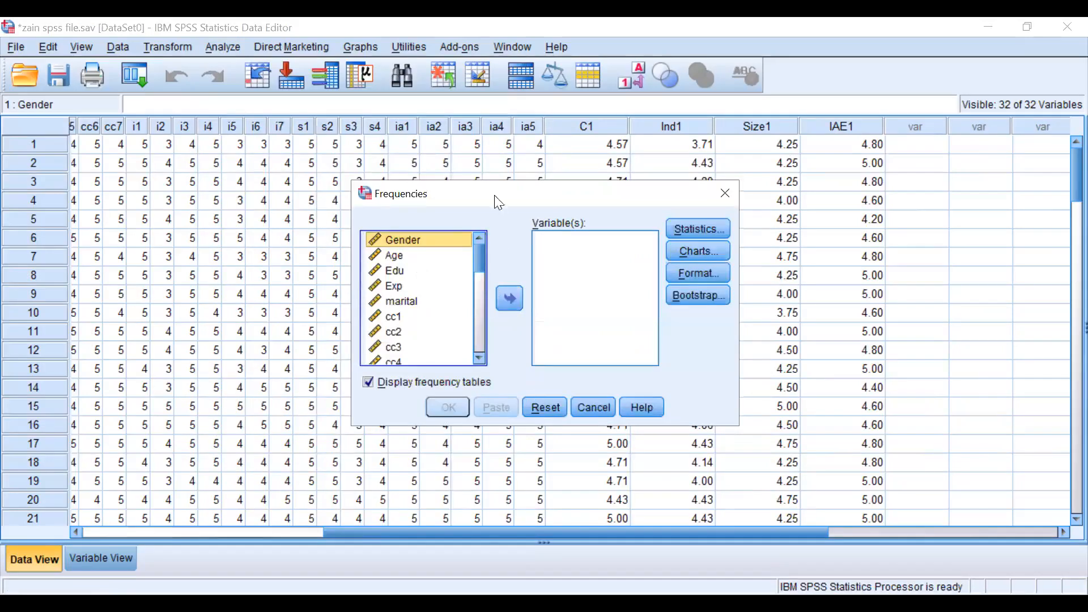
pyautogui.click(510, 299)
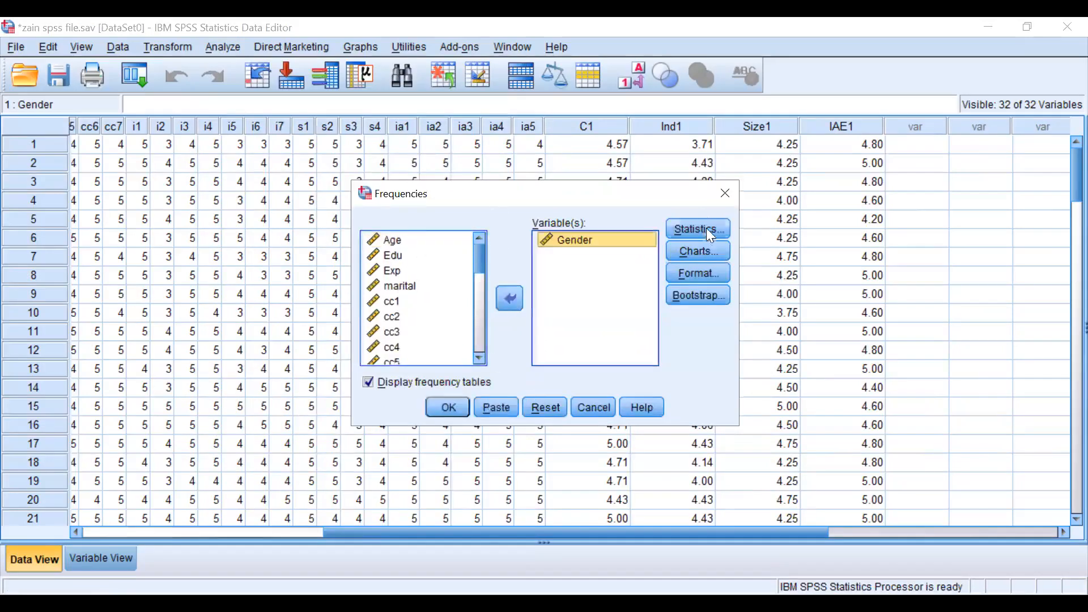
pyautogui.click(447, 408)
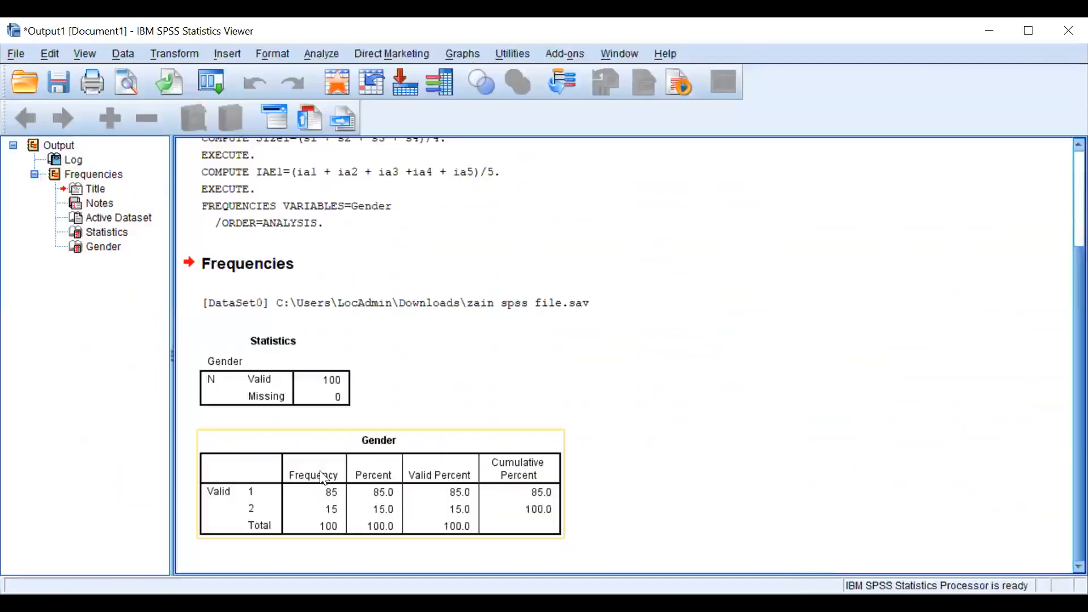
pyautogui.click(243, 443)
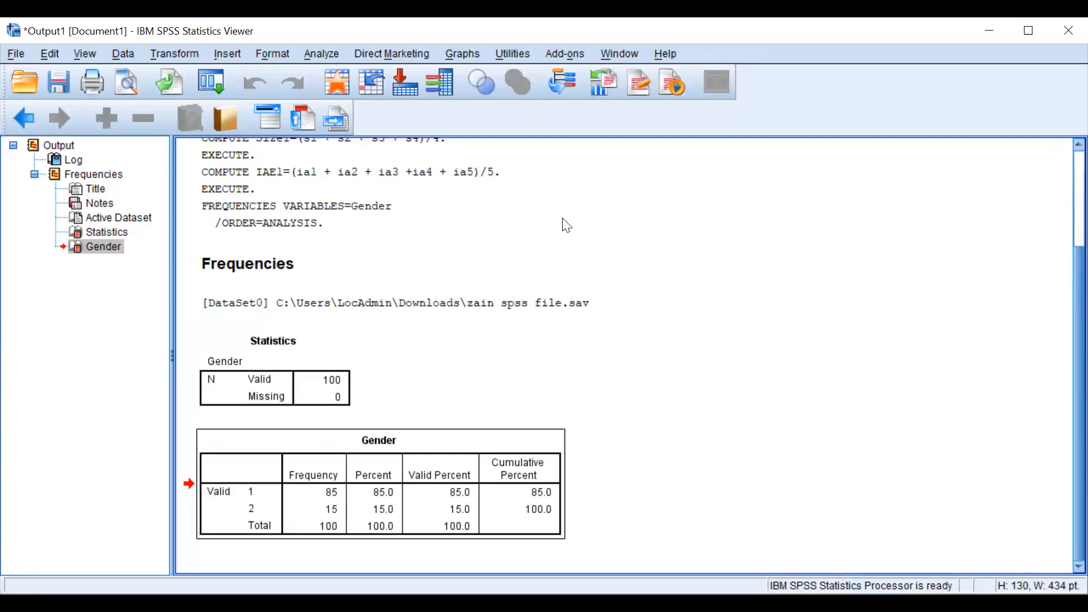
# Return to the Data Editor, start a Descriptives analysis and add Age and Edu as its variables
pyautogui.click(506, 566)
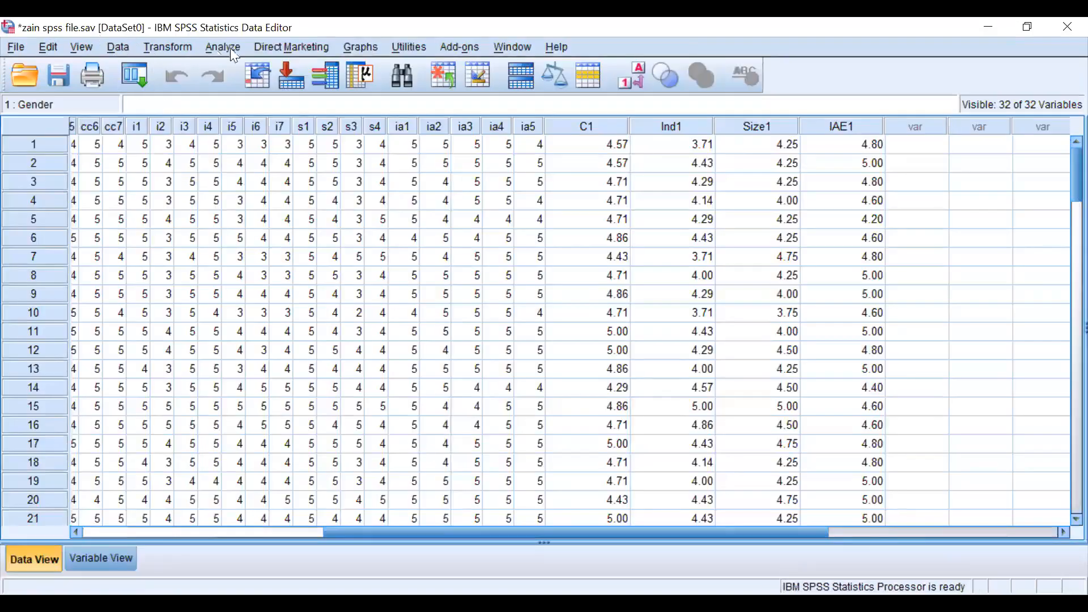
pyautogui.click(205, 45)
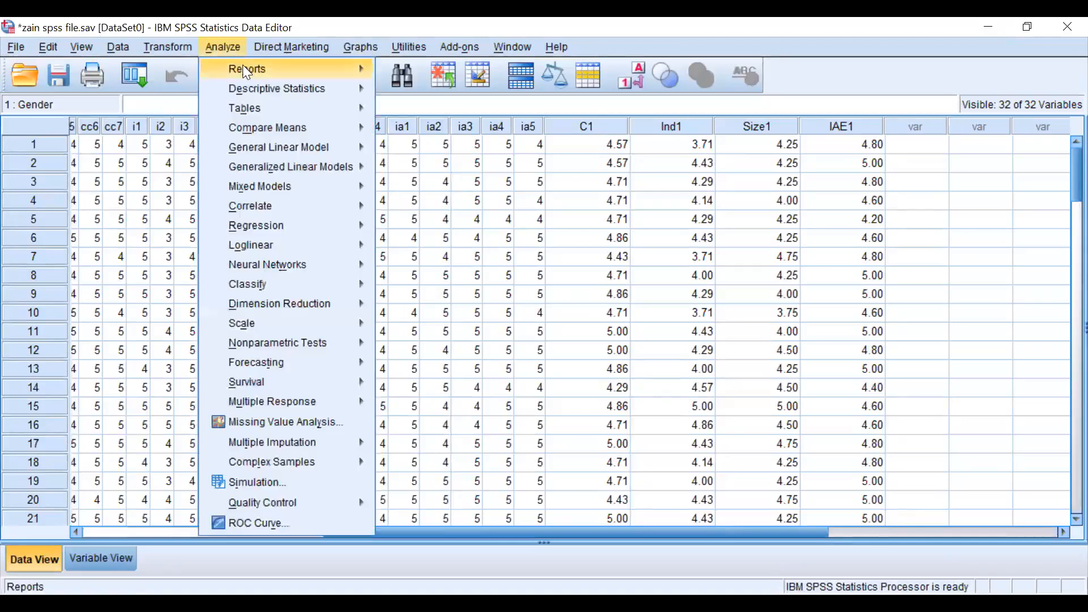
pyautogui.moveTo(262, 91)
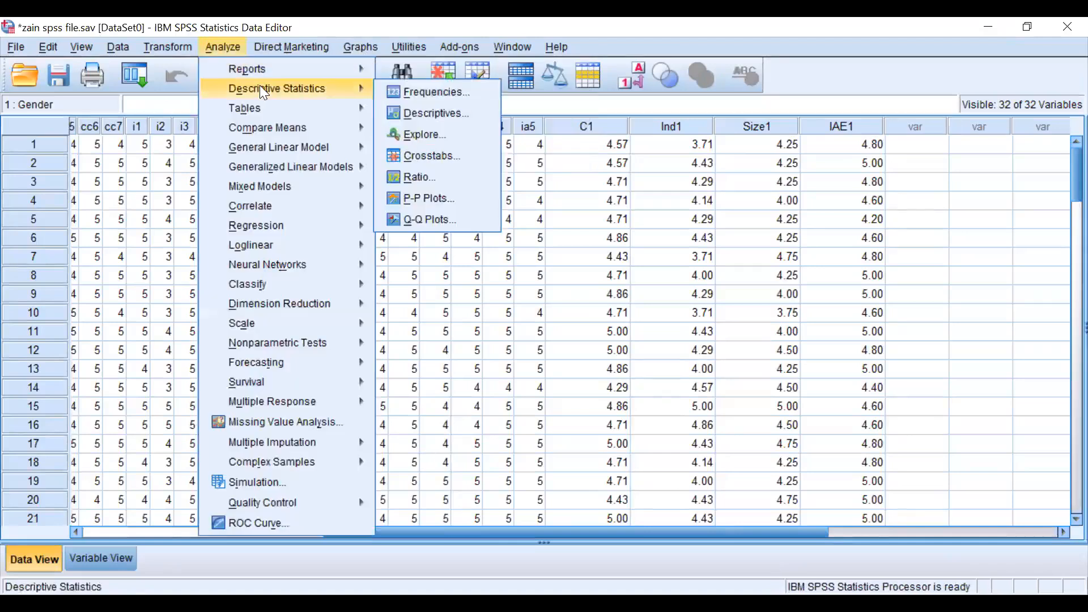
pyautogui.click(473, 116)
pyautogui.click(391, 255)
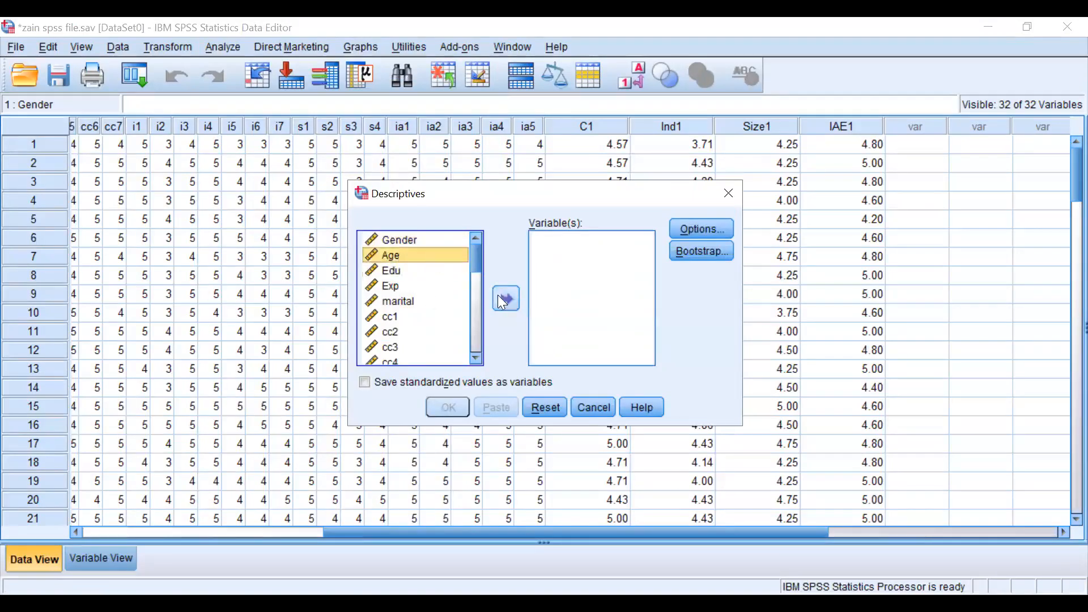
pyautogui.click(499, 296)
pyautogui.click(390, 255)
pyautogui.click(499, 295)
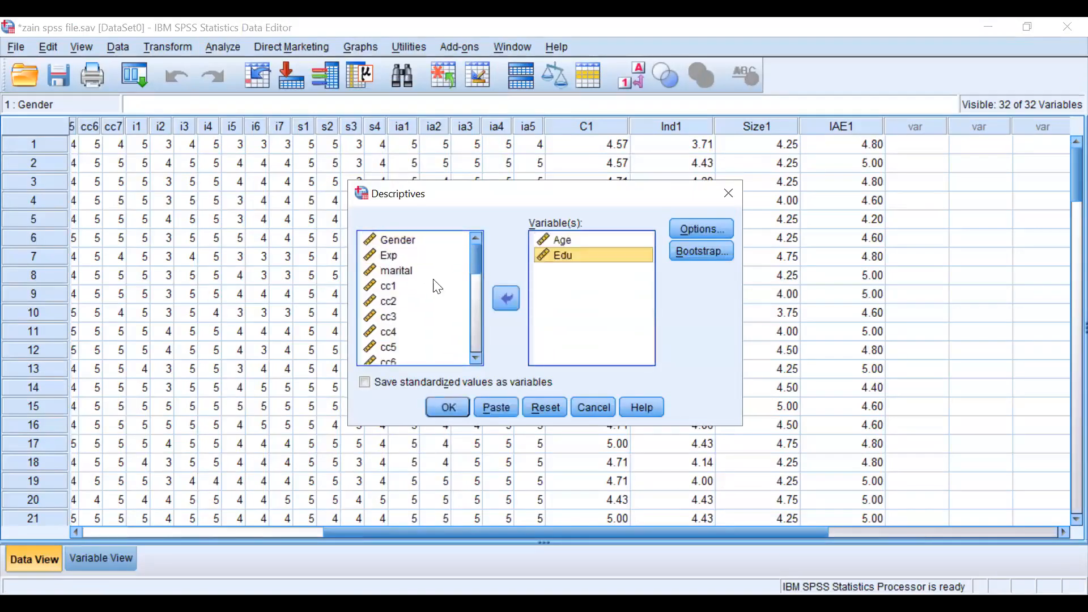
# Add Exp and marital to the Descriptives variables and run the analysis
pyautogui.click(397, 257)
pyautogui.click(507, 299)
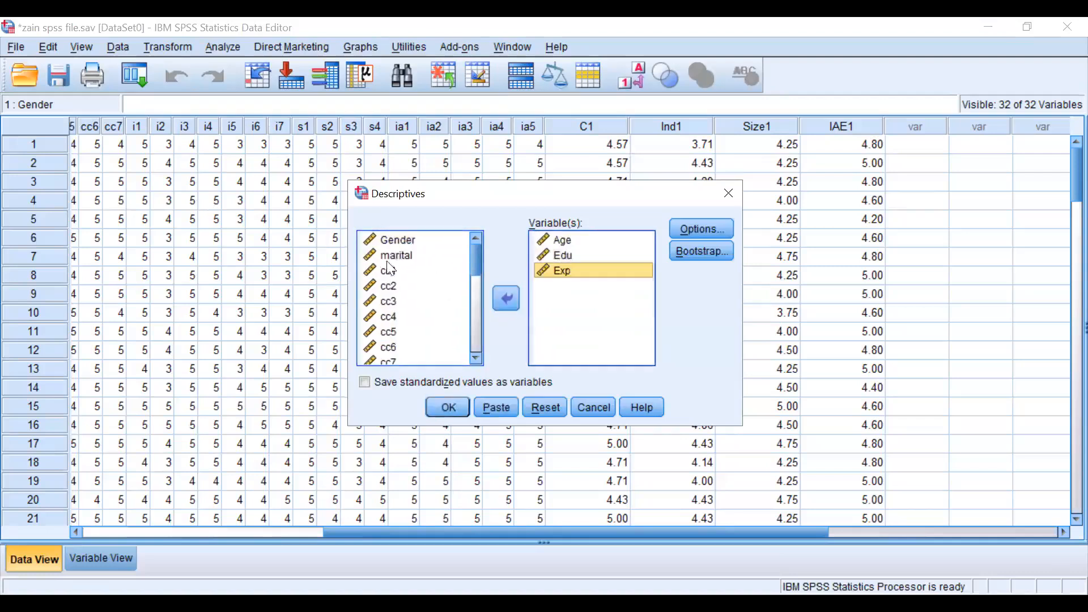
pyautogui.click(498, 298)
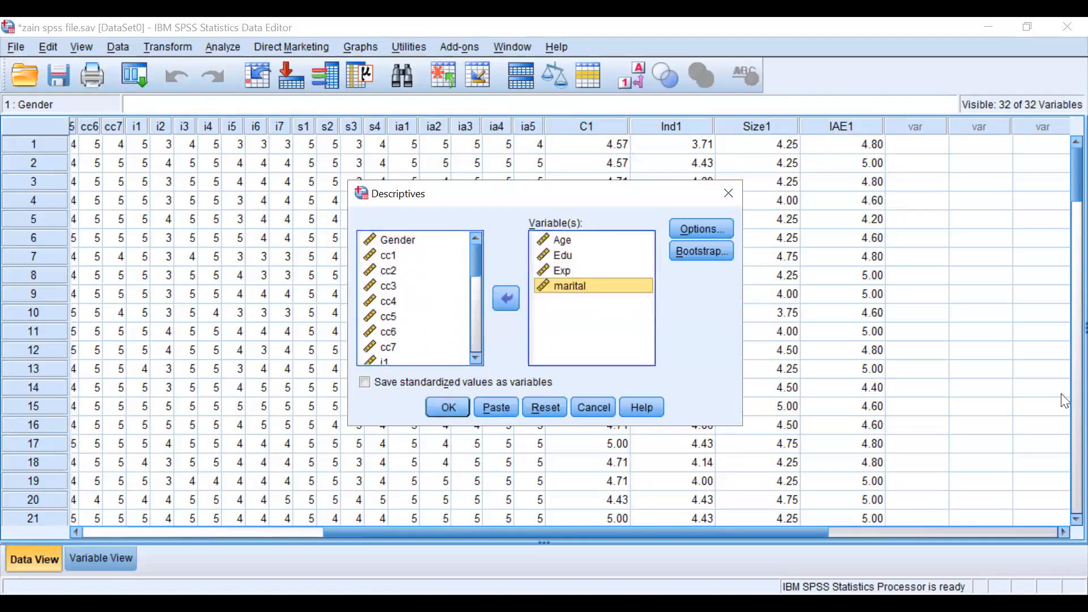
pyautogui.click(453, 409)
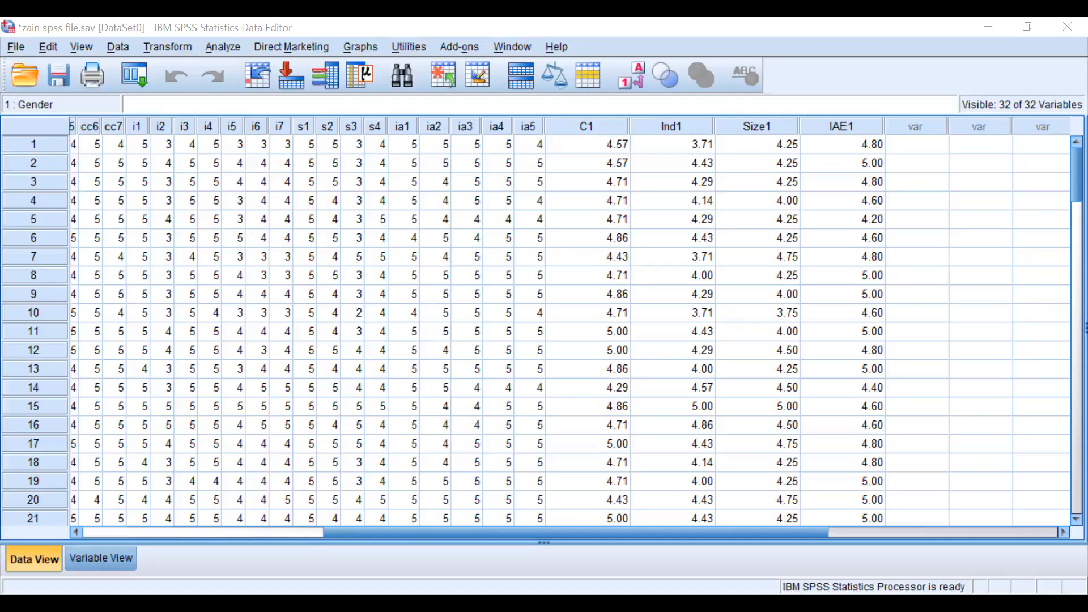
# Run a Frequencies analysis on Age, removing Exp from the analysis variables first
pyautogui.click(225, 43)
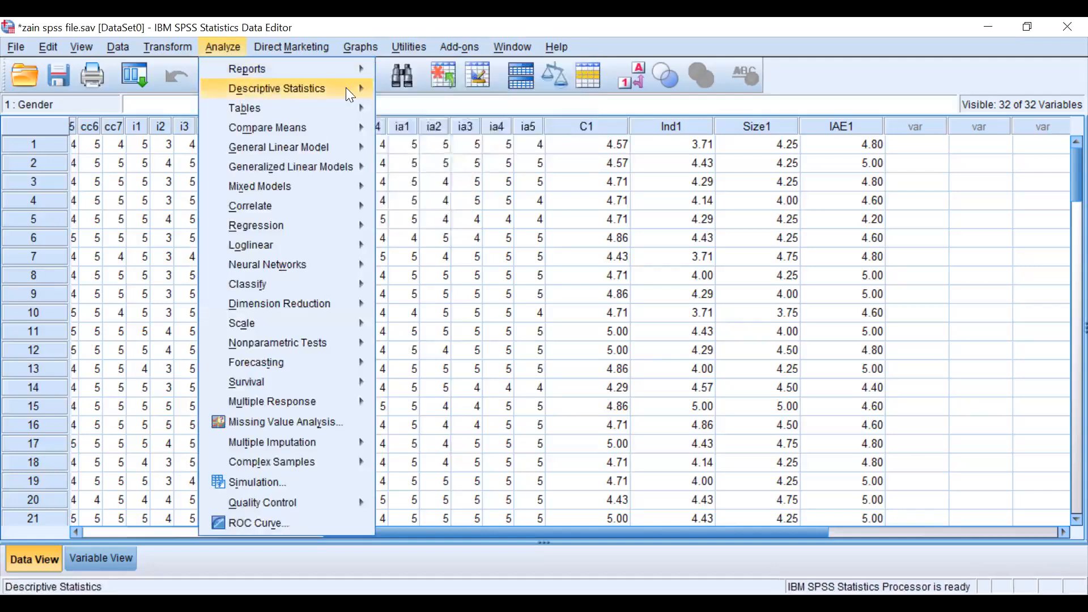
pyautogui.moveTo(347, 89)
pyautogui.click(441, 93)
pyautogui.click(558, 239)
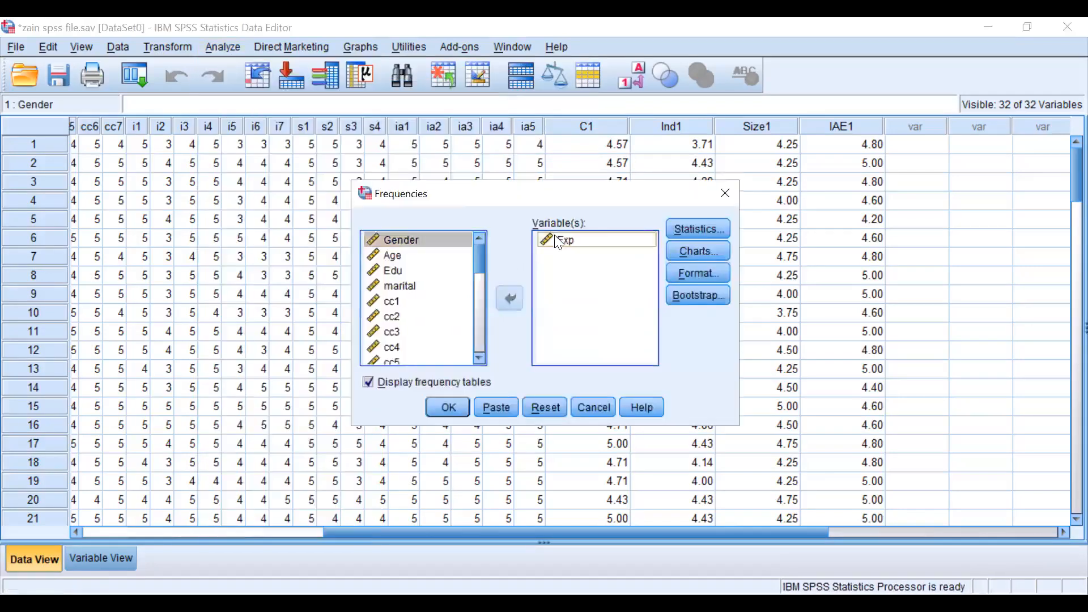
pyautogui.click(509, 300)
pyautogui.click(412, 258)
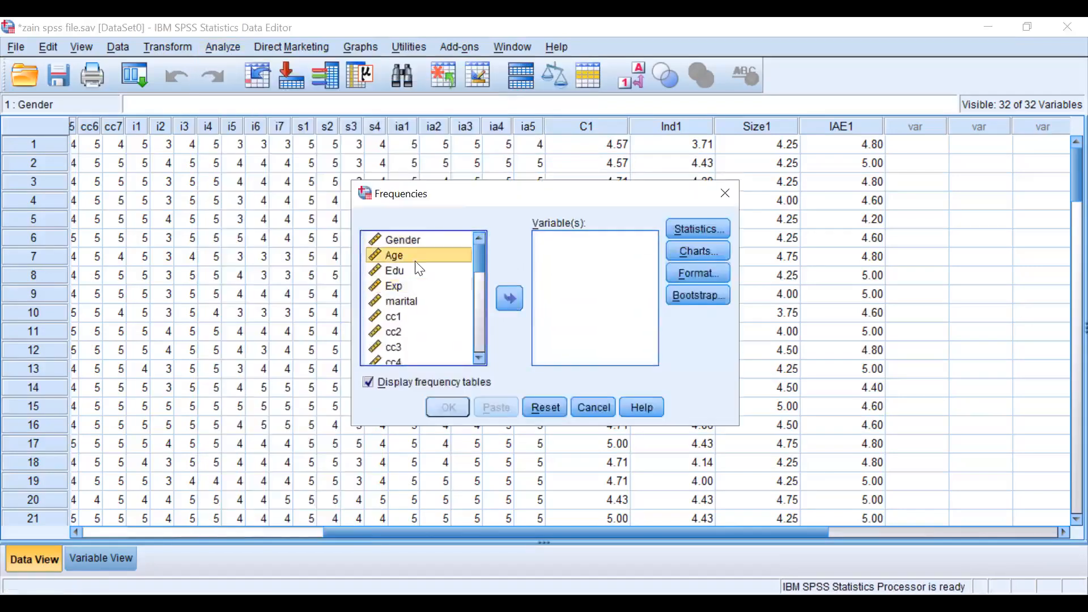
pyautogui.click(510, 299)
pyautogui.click(446, 405)
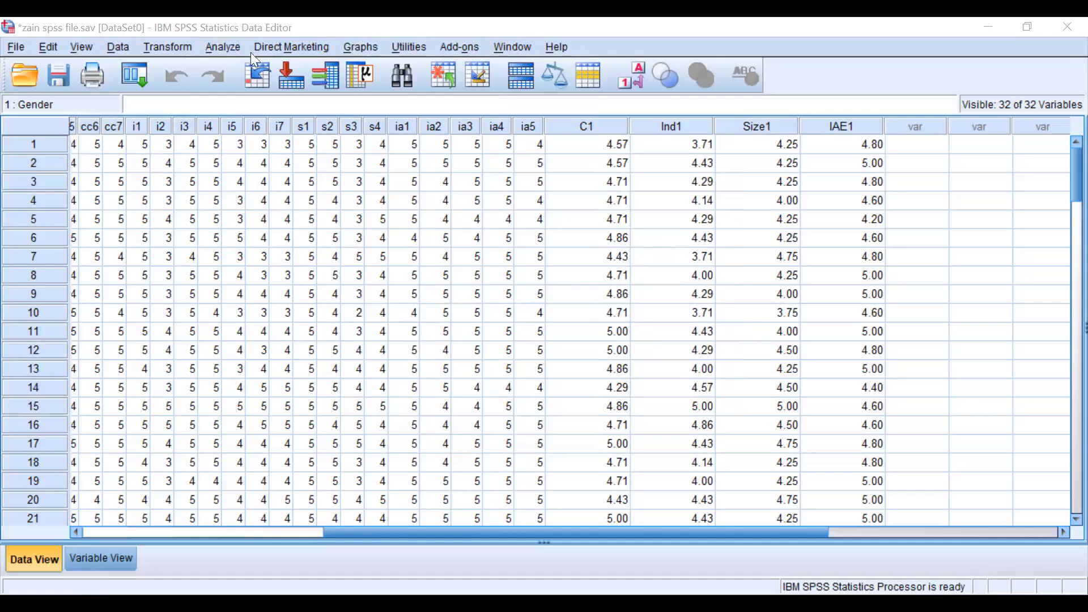
# Replace Age with Edu as the Frequencies variable and run the analysis
pyautogui.click(224, 47)
pyautogui.moveTo(265, 94)
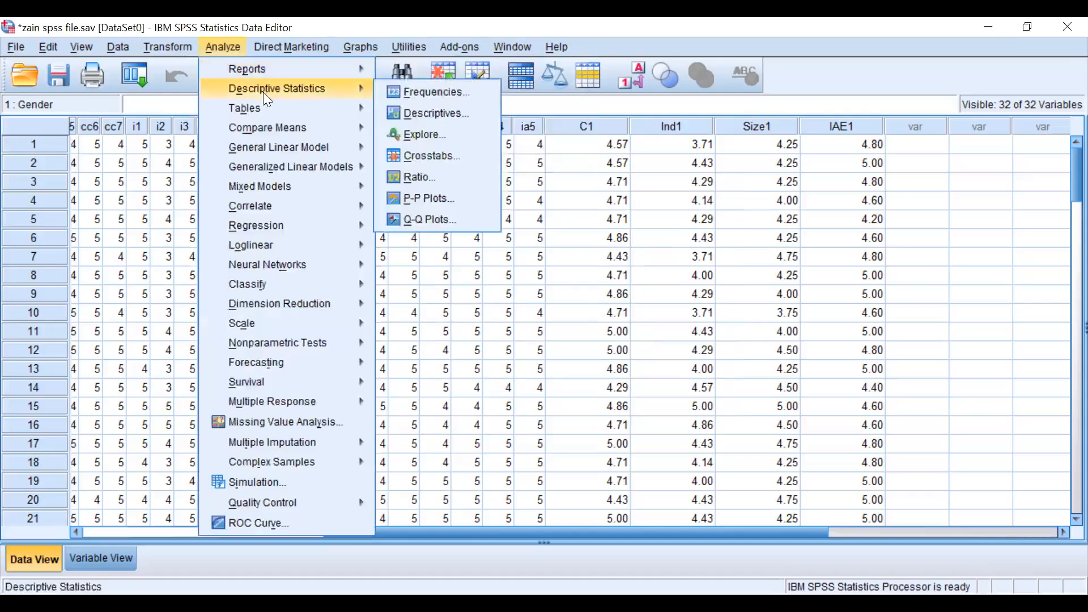
pyautogui.click(437, 91)
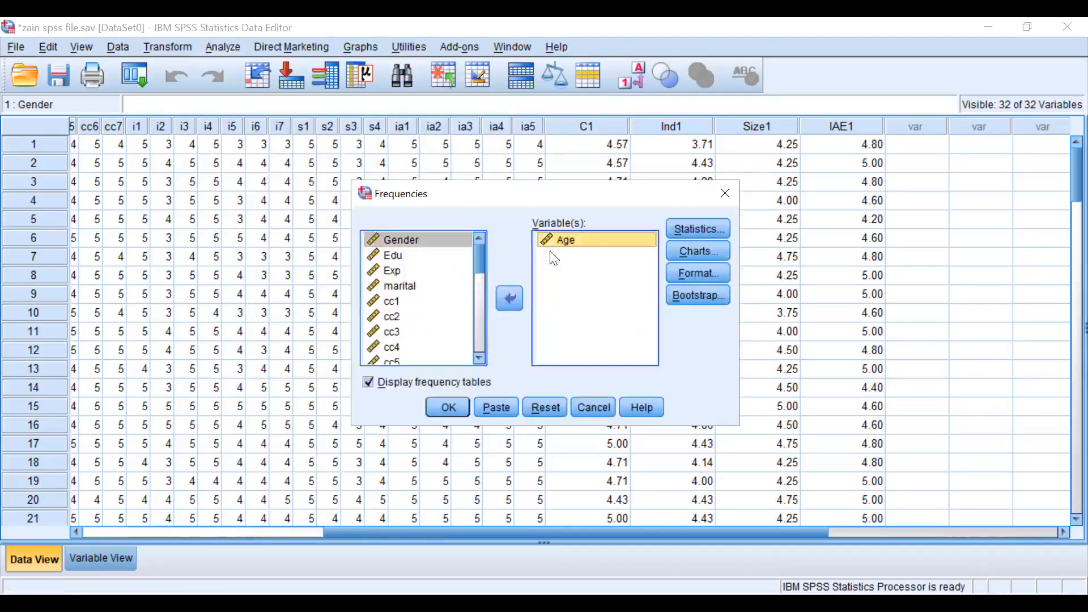
pyautogui.click(505, 302)
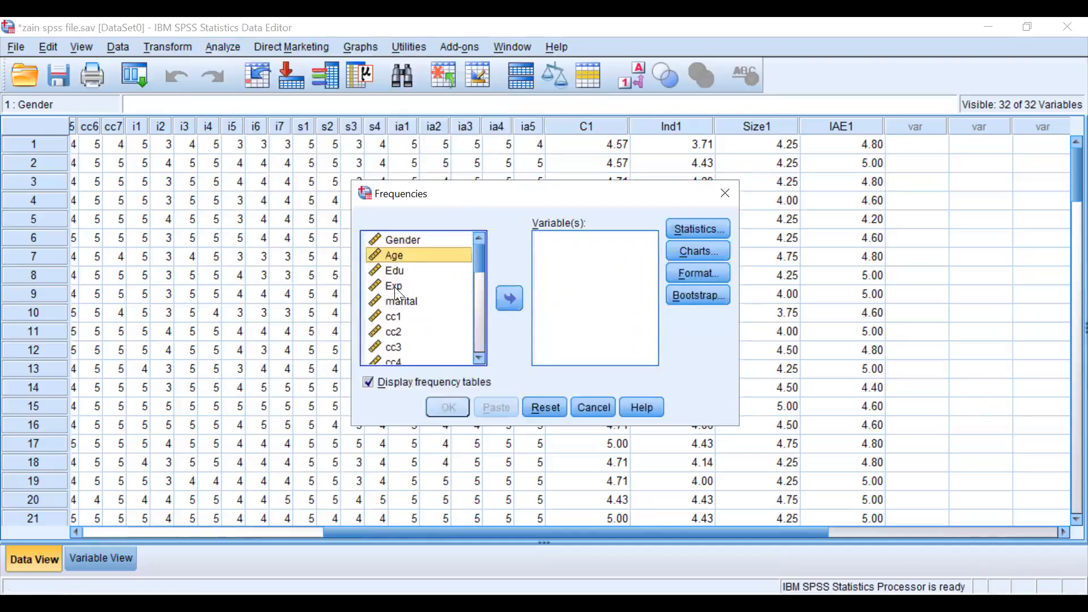
pyautogui.click(395, 286)
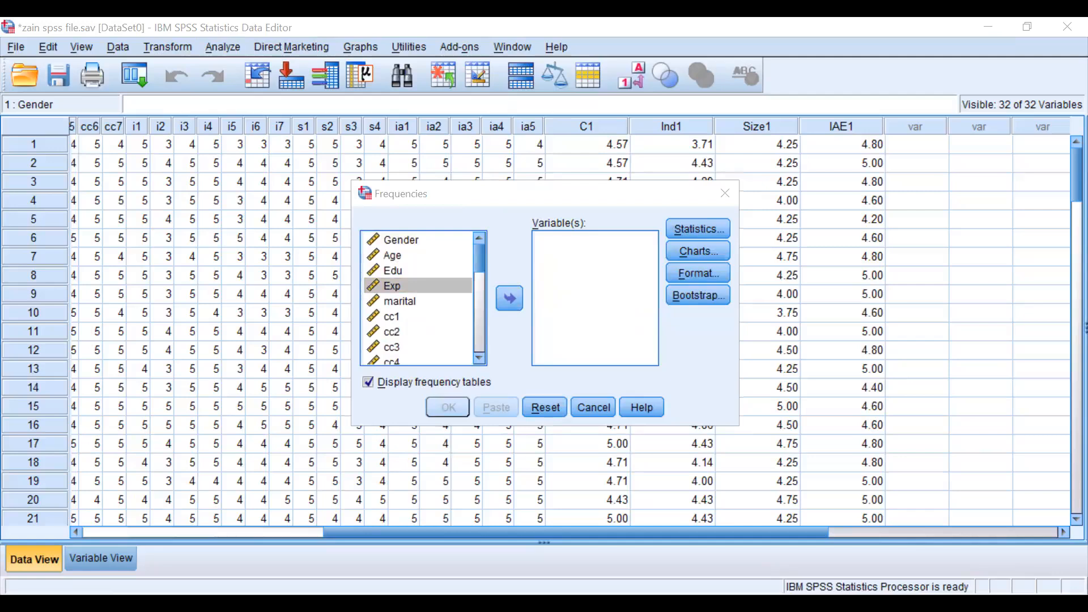
pyautogui.click(392, 271)
pyautogui.click(510, 298)
pyautogui.click(448, 407)
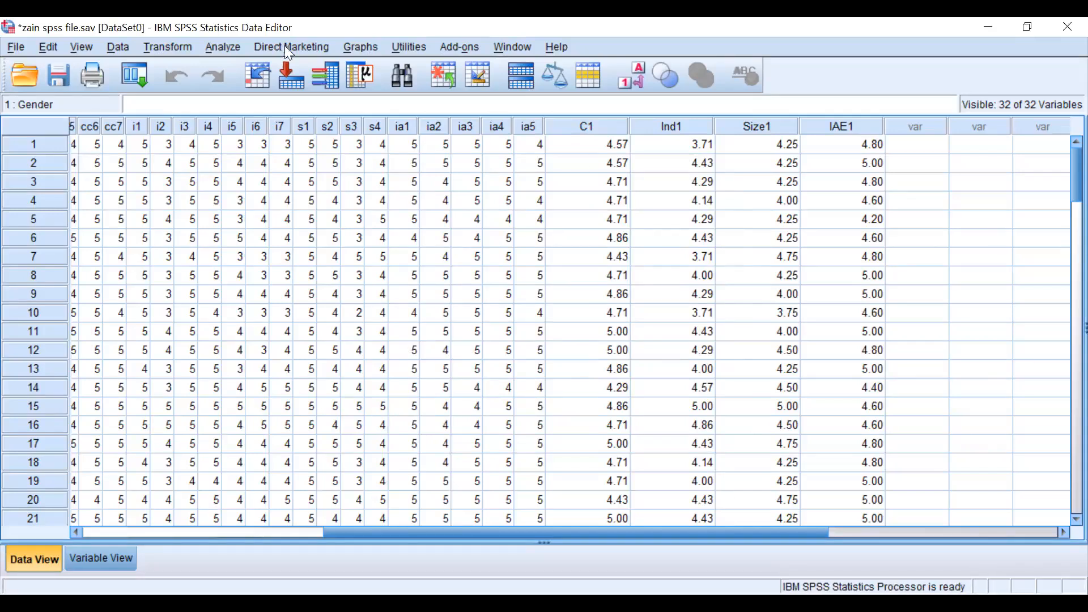
# Start a Bivariate Correlations analysis and add C1 and Ind1 as its variables
pyautogui.click(229, 47)
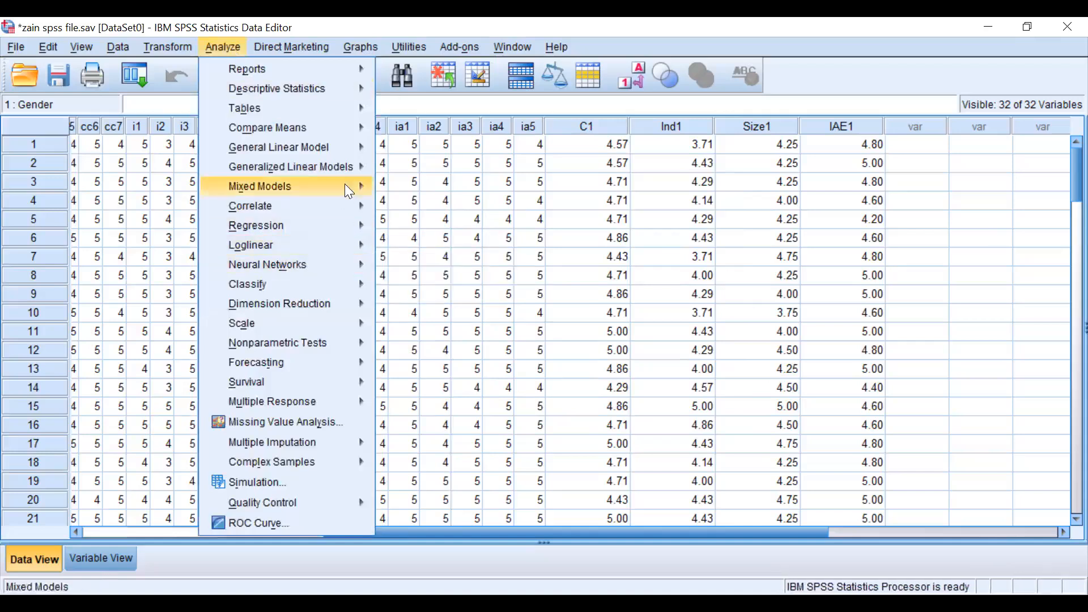
pyautogui.moveTo(322, 207)
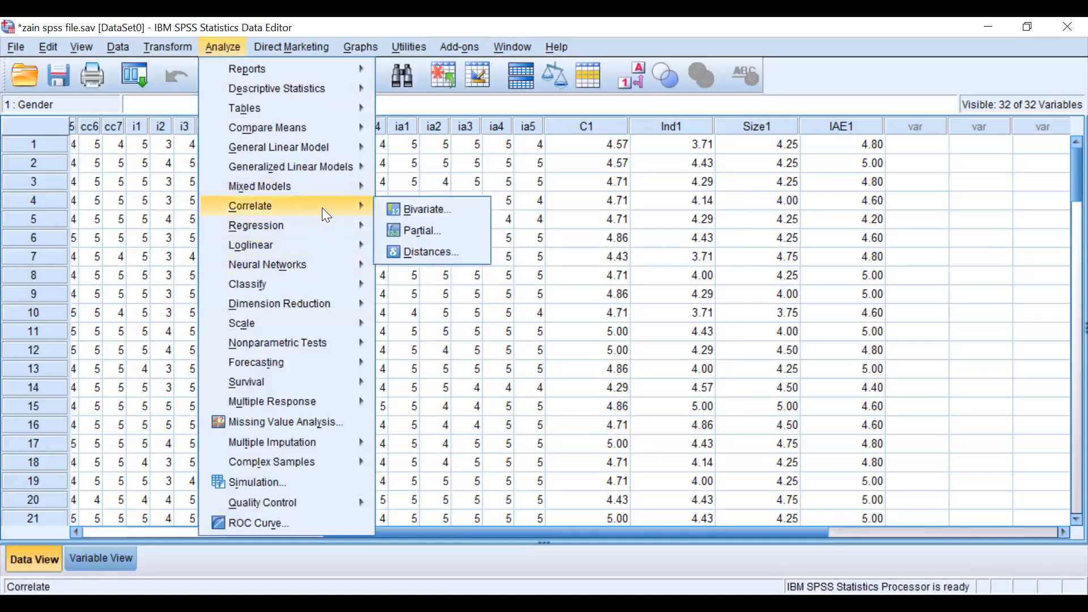
pyautogui.click(477, 211)
pyautogui.moveTo(478, 213); pyautogui.dragTo(480, 305)
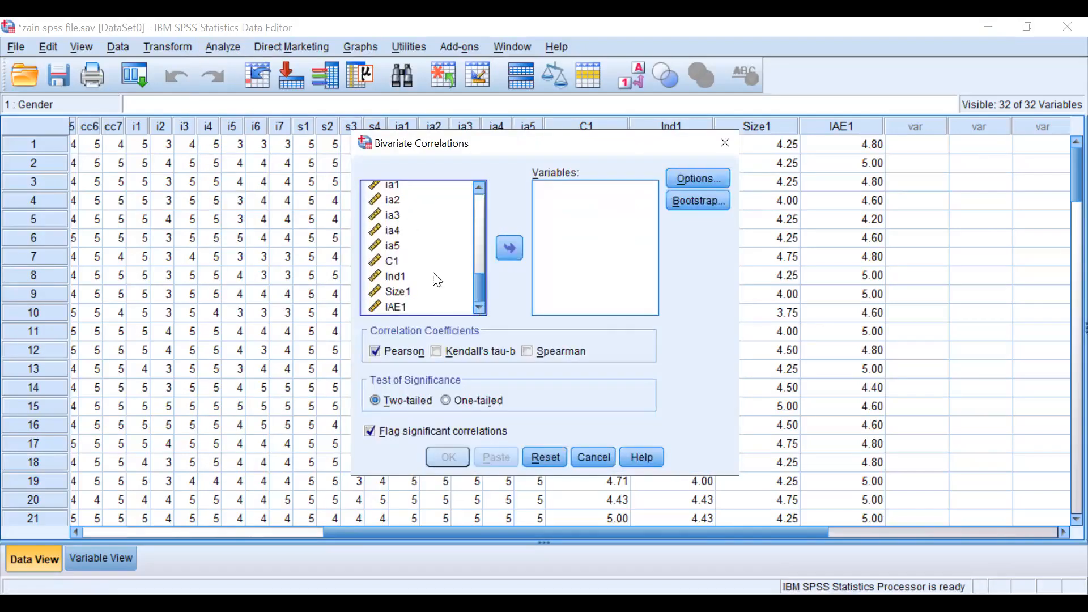
pyautogui.click(395, 262)
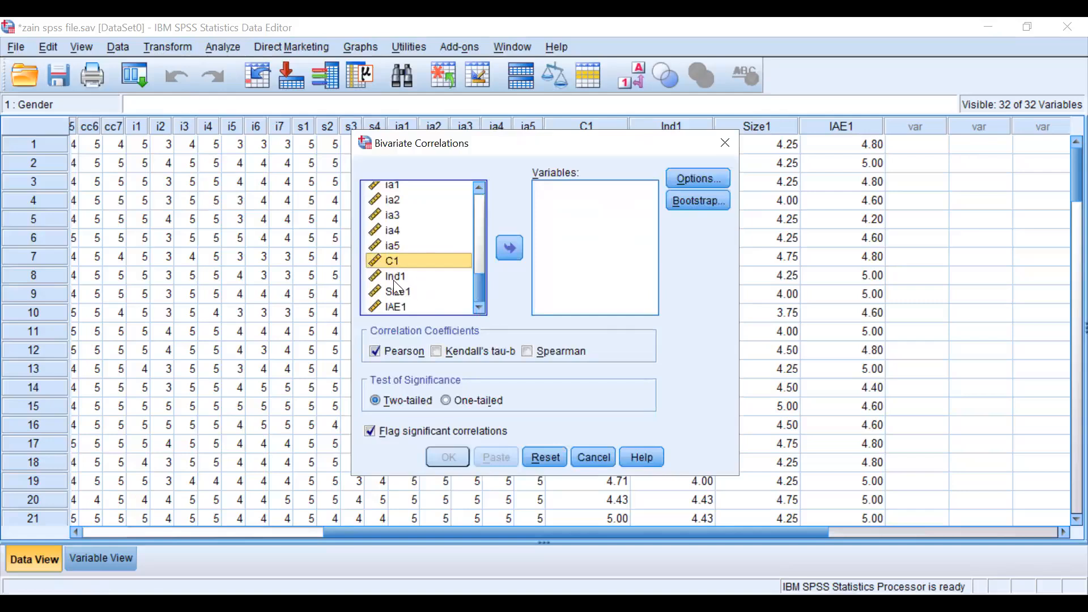
pyautogui.click(509, 247)
pyautogui.click(399, 276)
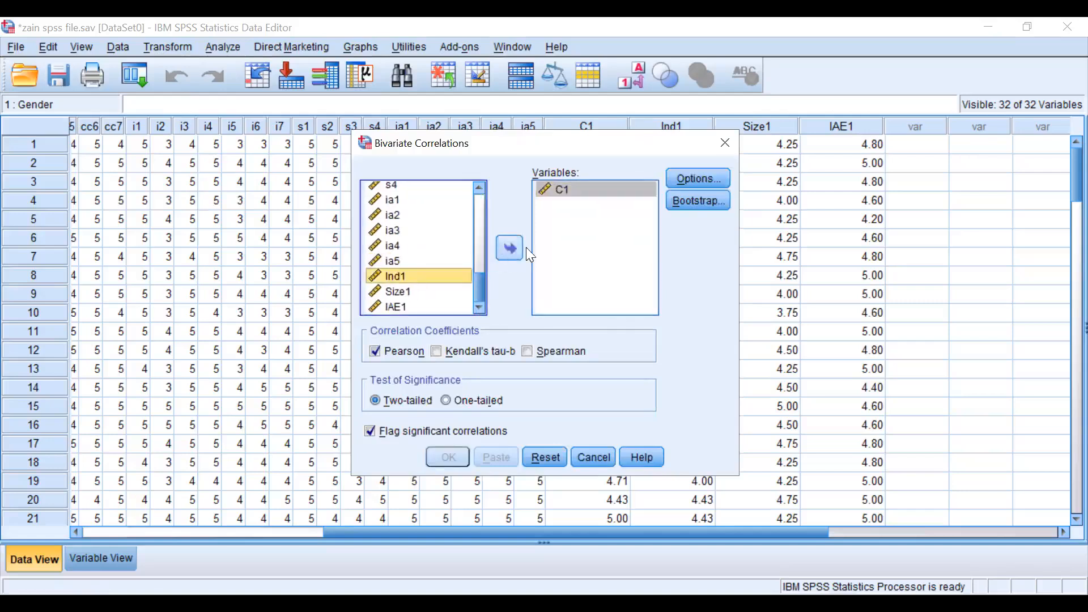
pyautogui.click(508, 248)
# Add Size1 and IAE1 to the correlation variables and run the two-tailed Pearson correlation
pyautogui.click(391, 291)
pyautogui.click(507, 248)
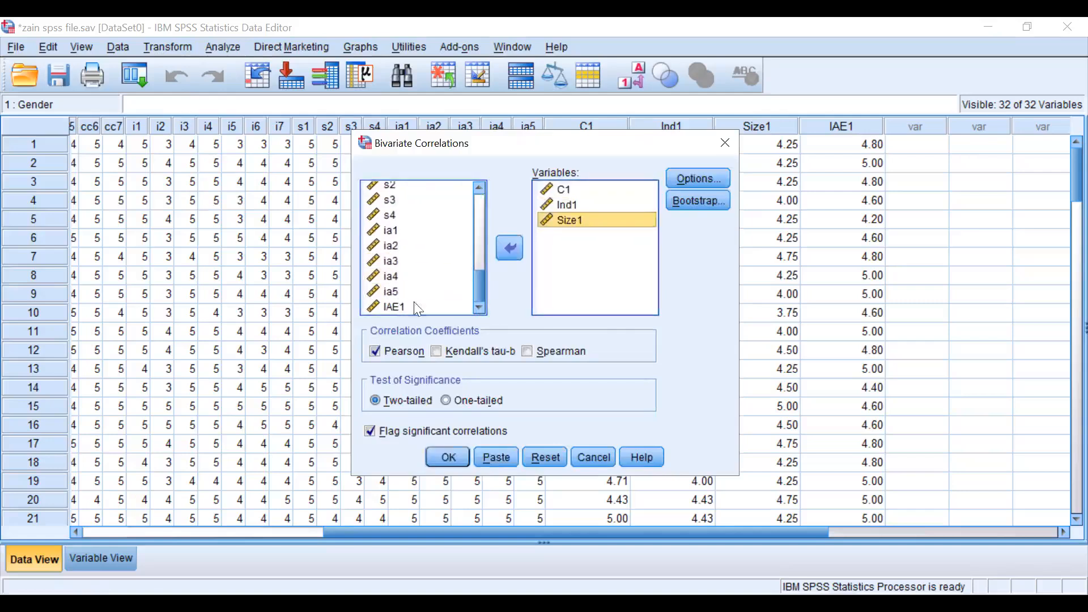
pyautogui.click(397, 307)
pyautogui.click(511, 247)
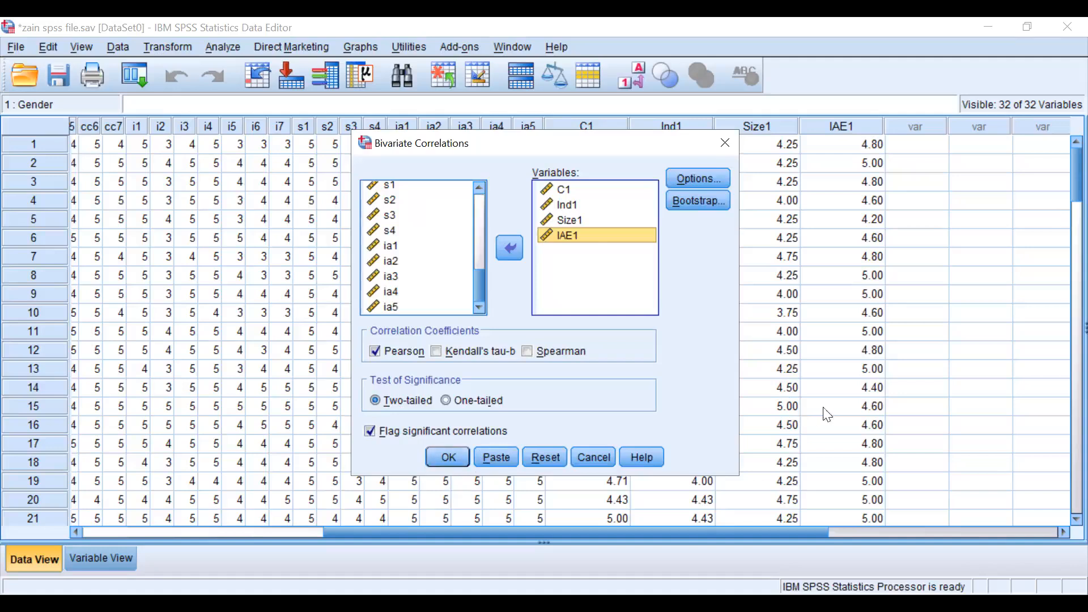
pyautogui.click(438, 456)
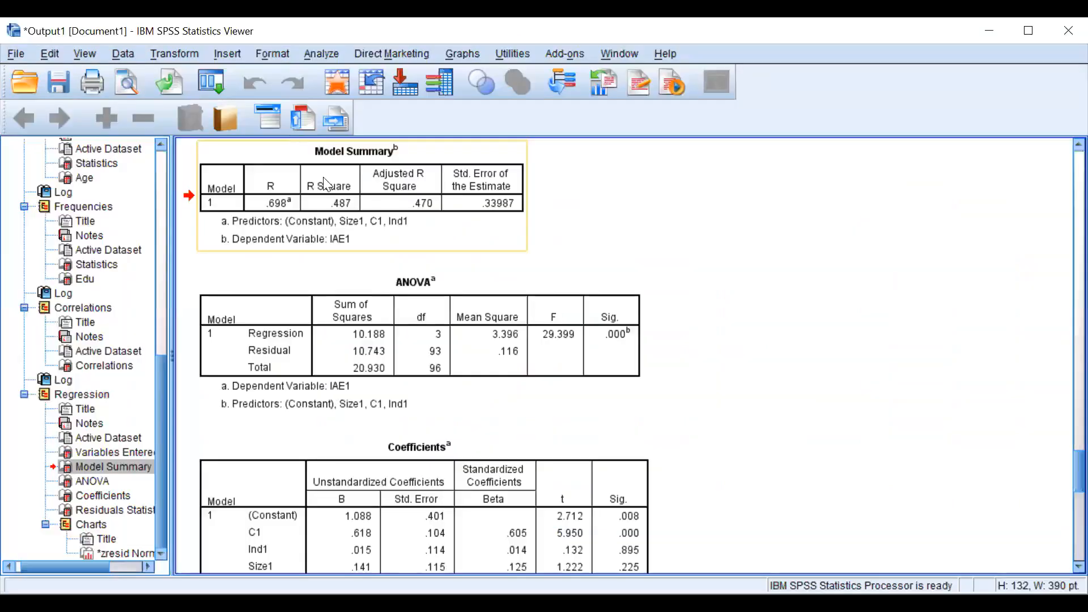
# Examine the regression output's Model Summary and ANOVA tables and select the Coefficients table
pyautogui.scroll(-3, 463, 561)
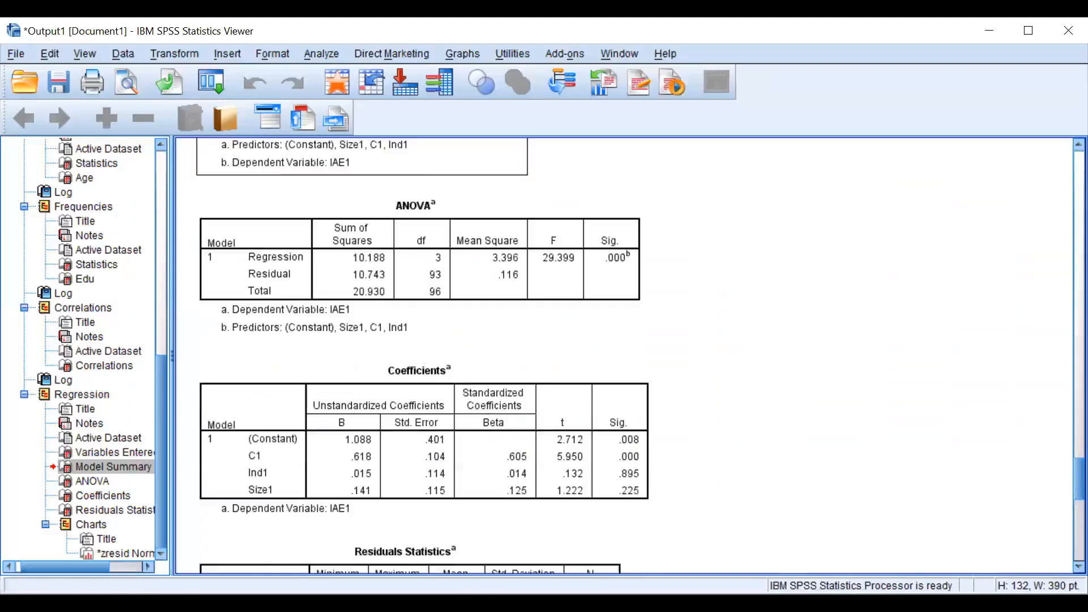
pyautogui.scroll(12, 320, 271)
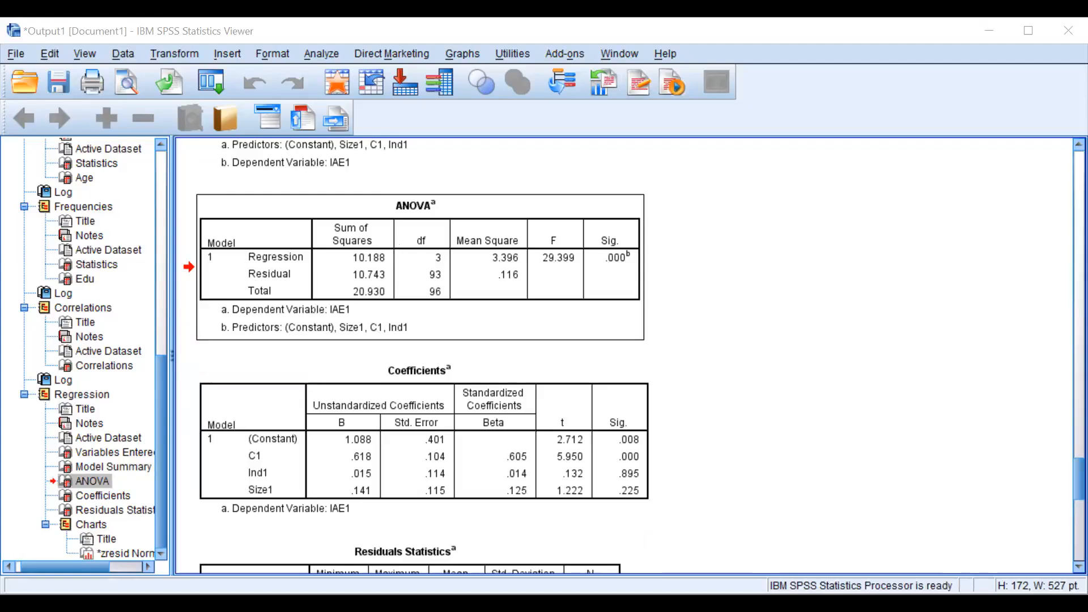
pyautogui.scroll(-1, 421, 393)
pyautogui.click(420, 394)
pyautogui.scroll(4, 421, 394)
pyautogui.scroll(-4, 421, 393)
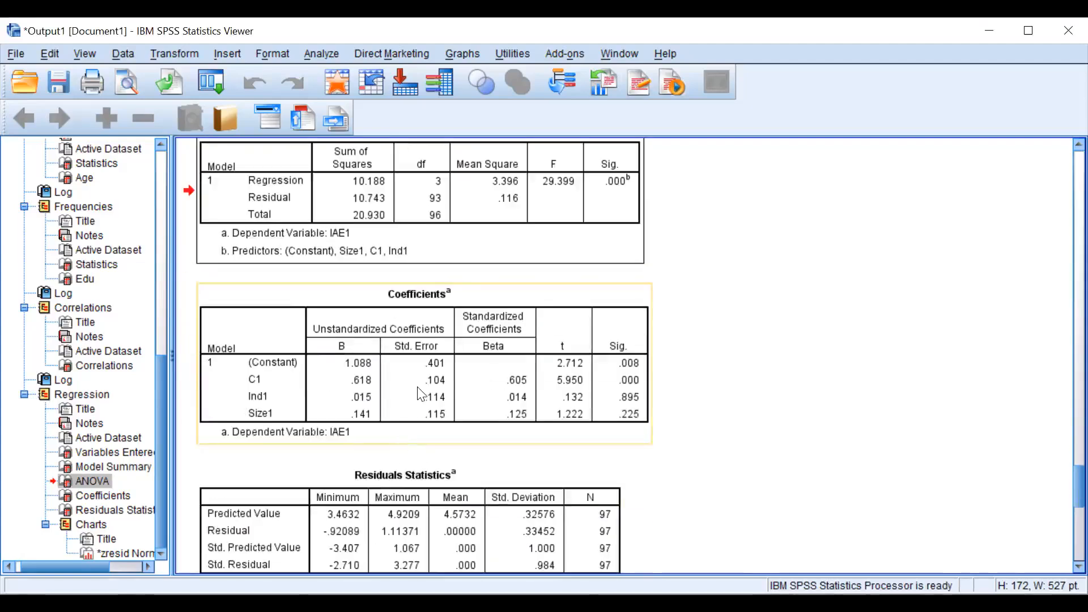
pyautogui.click(421, 391)
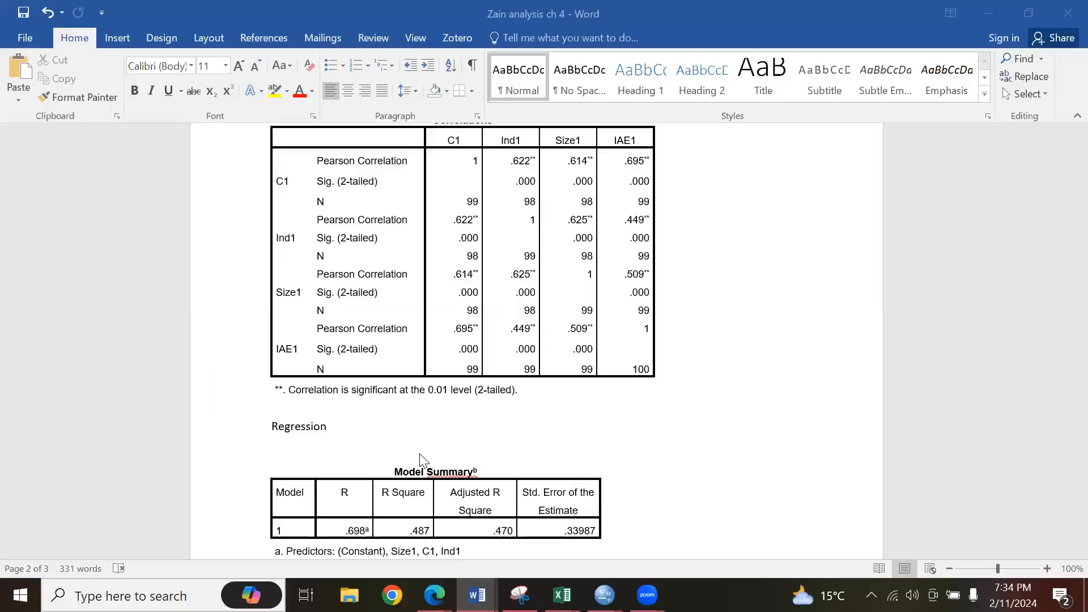
# Review the result tables collected in the document, from the Gender frequencies through descriptives and correlations to the regression Model Summary
pyautogui.scroll(10, 417, 456)
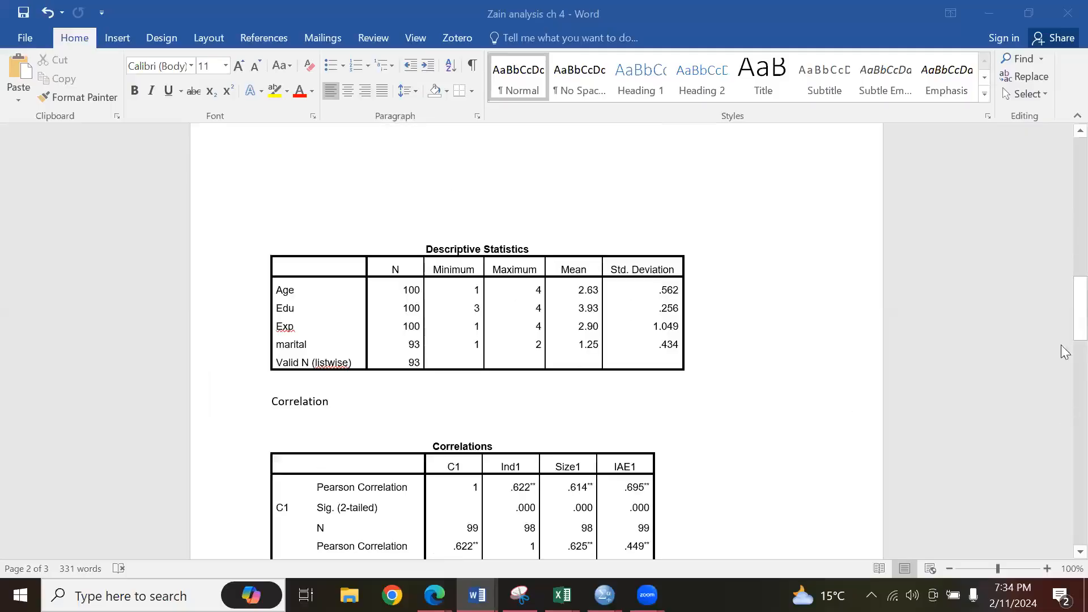
pyautogui.moveTo(1079, 301); pyautogui.dragTo(1054, 32)
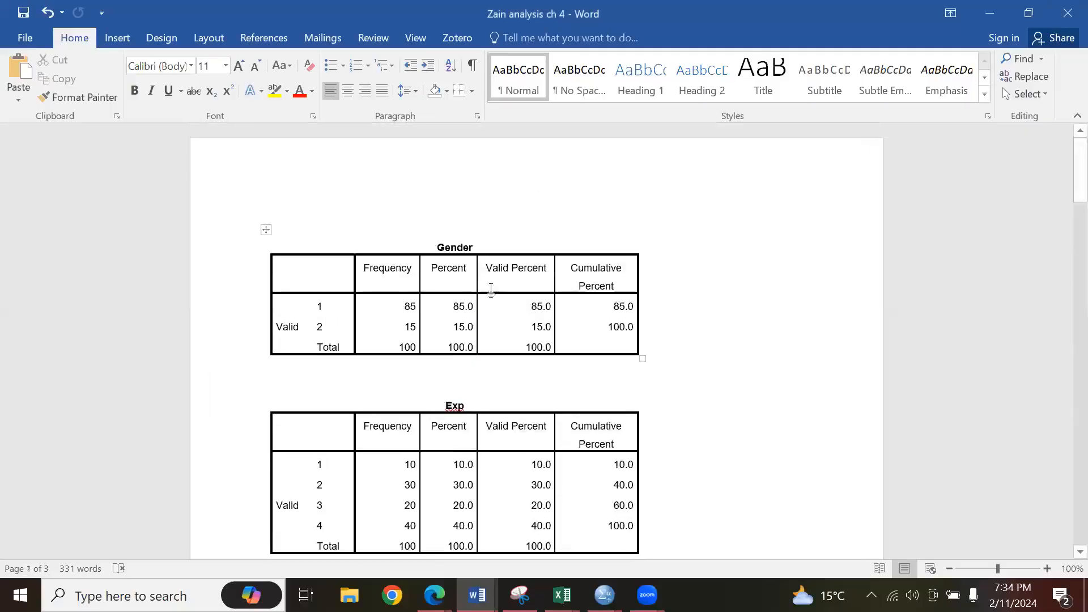
pyautogui.scroll(-2, 442, 317)
pyautogui.scroll(-10, 450, 345)
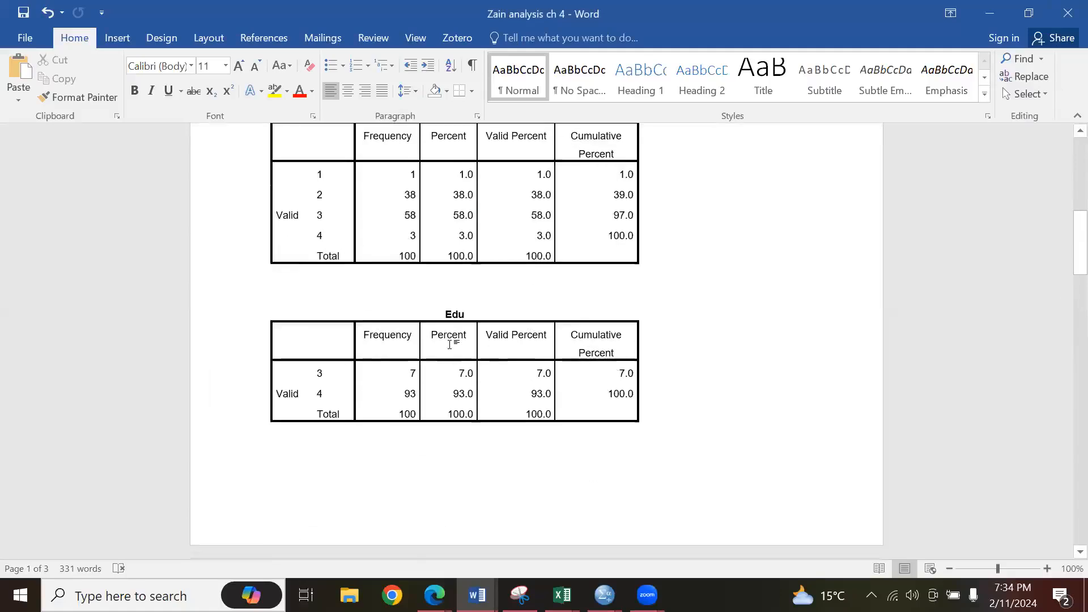
pyautogui.scroll(-4, 450, 344)
pyautogui.scroll(-11, 451, 345)
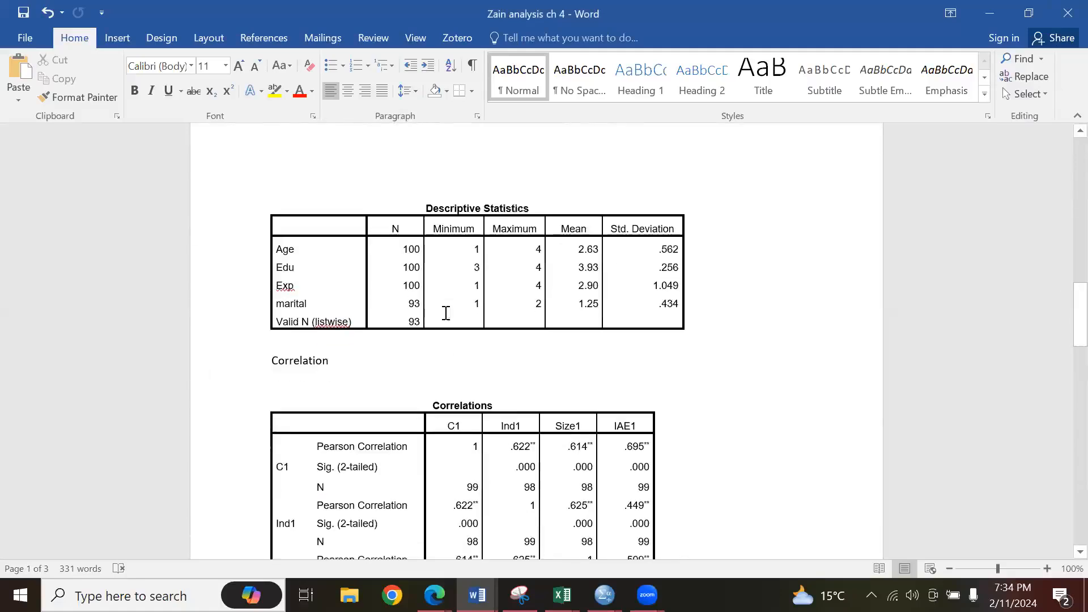
pyautogui.scroll(-15, 448, 382)
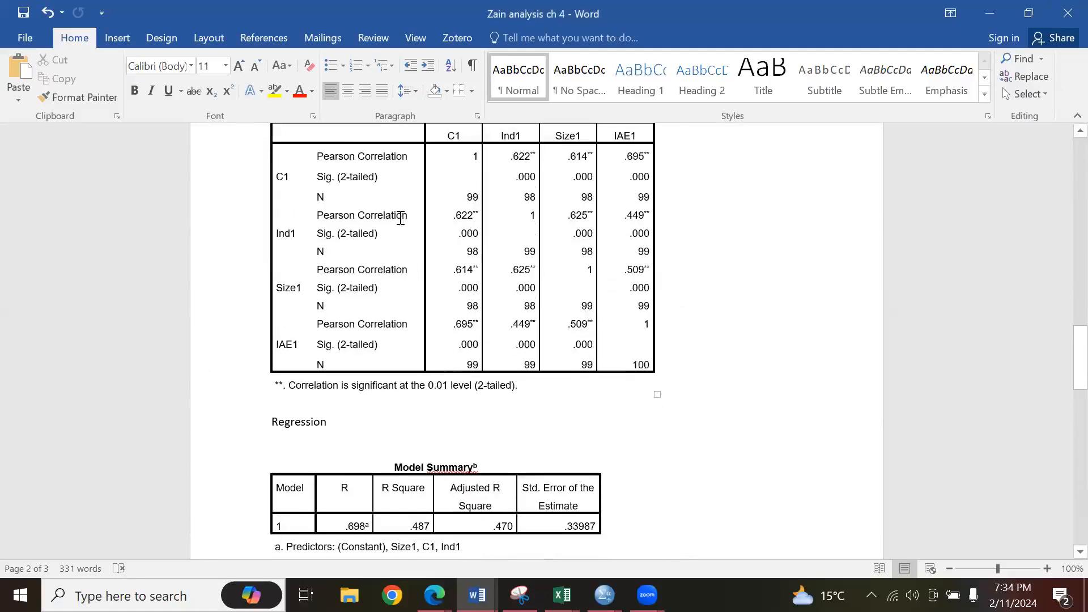
pyautogui.scroll(-5, 448, 317)
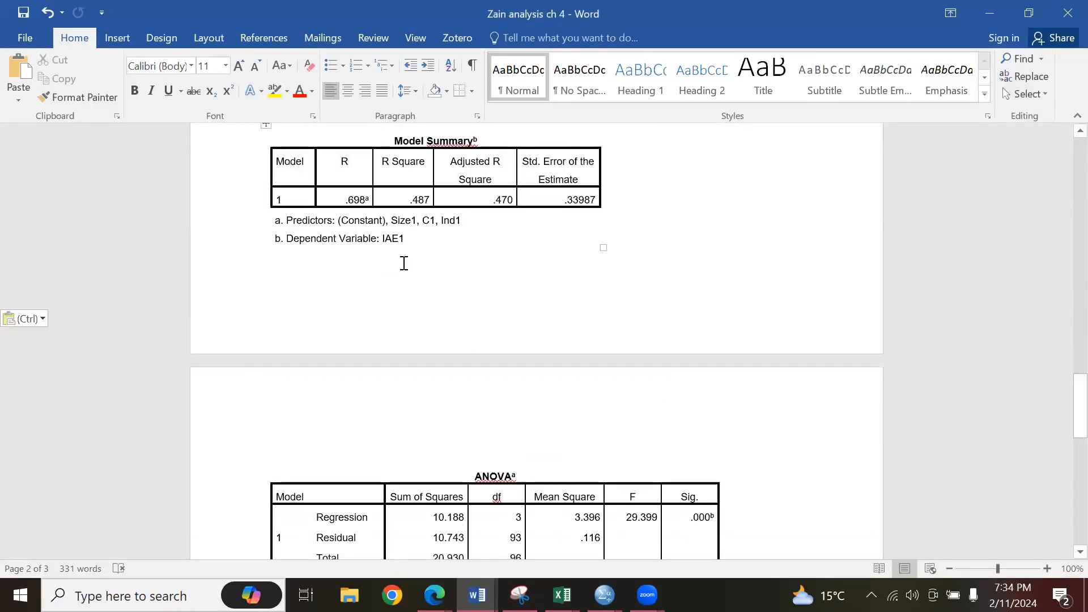
# Make the Regression heading above the Model Summary table bold
pyautogui.scroll(4, 385, 252)
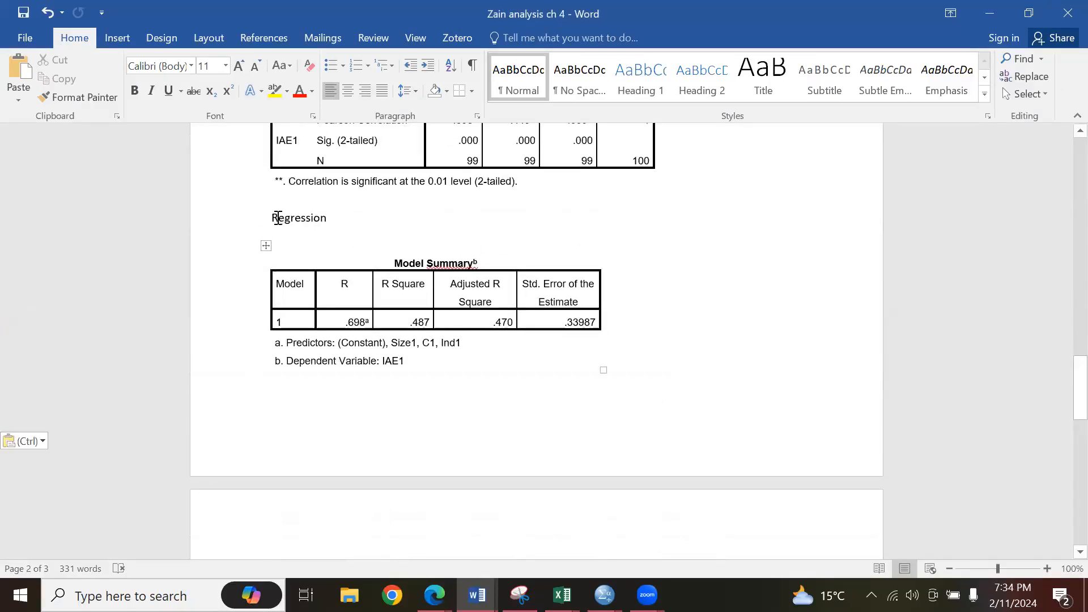
pyautogui.moveTo(272, 218); pyautogui.dragTo(353, 226)
pyautogui.hotkey('ctrl', 'b')
# Check the ANOVA and Coefficients tables on the document's last page
pyautogui.scroll(-20, 388, 330)
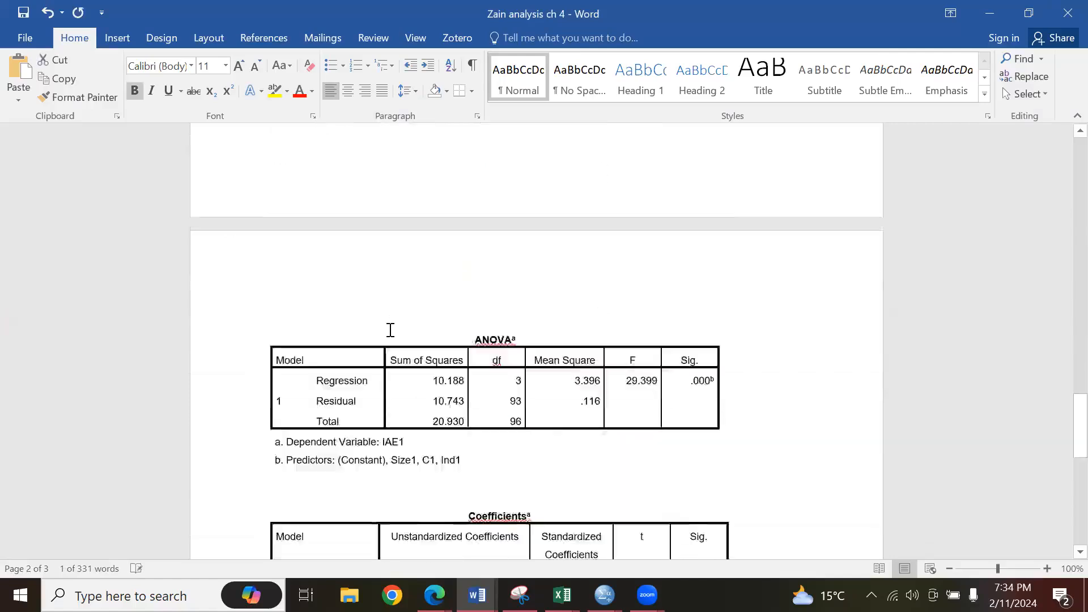
pyautogui.scroll(15, 388, 329)
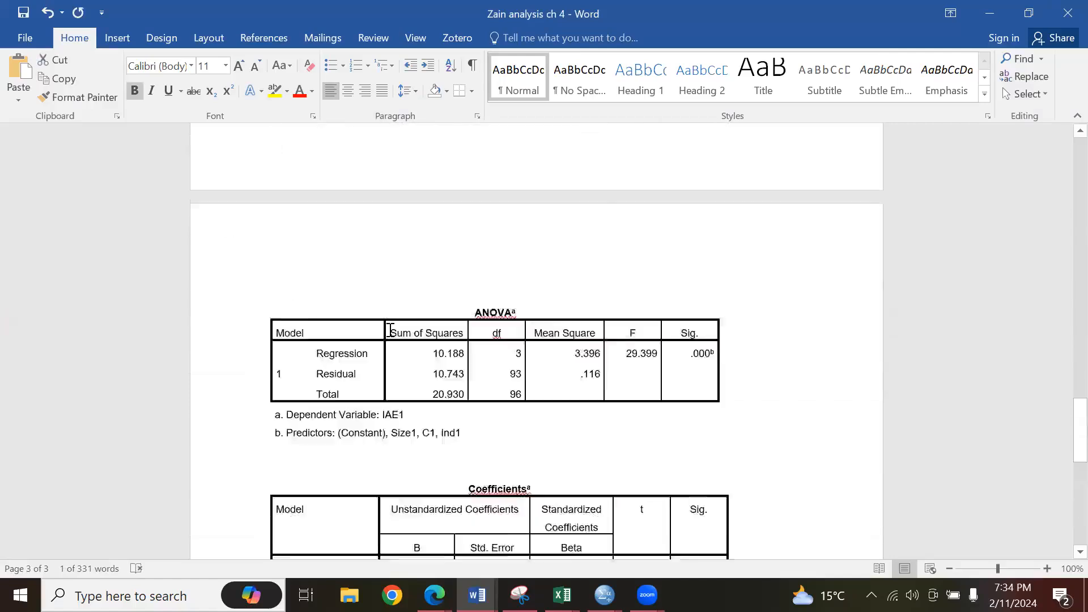
pyautogui.scroll(-3, 498, 469)
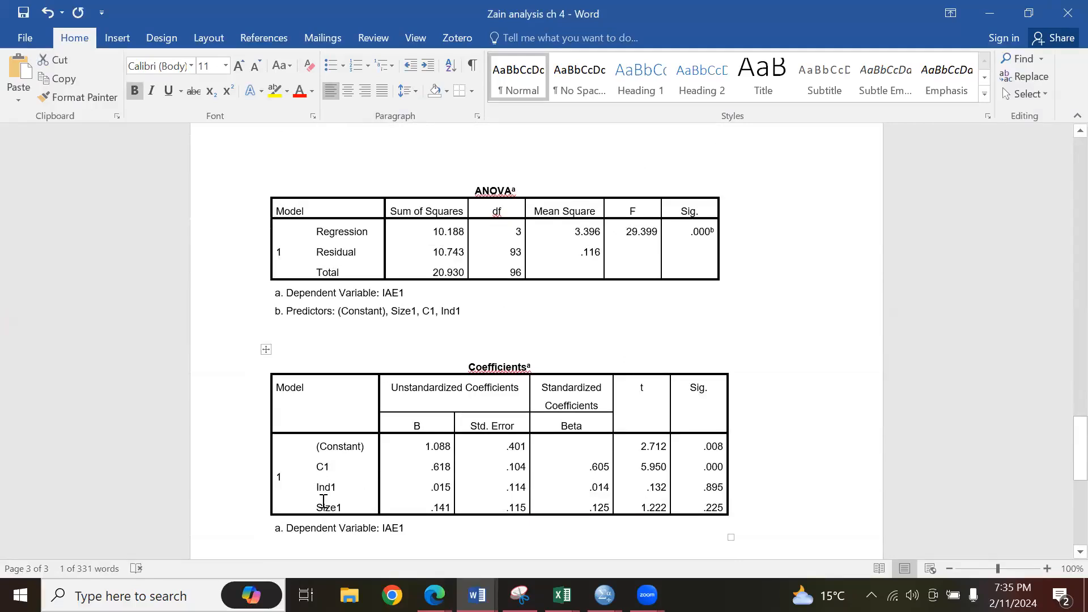
pyautogui.scroll(5, 340, 396)
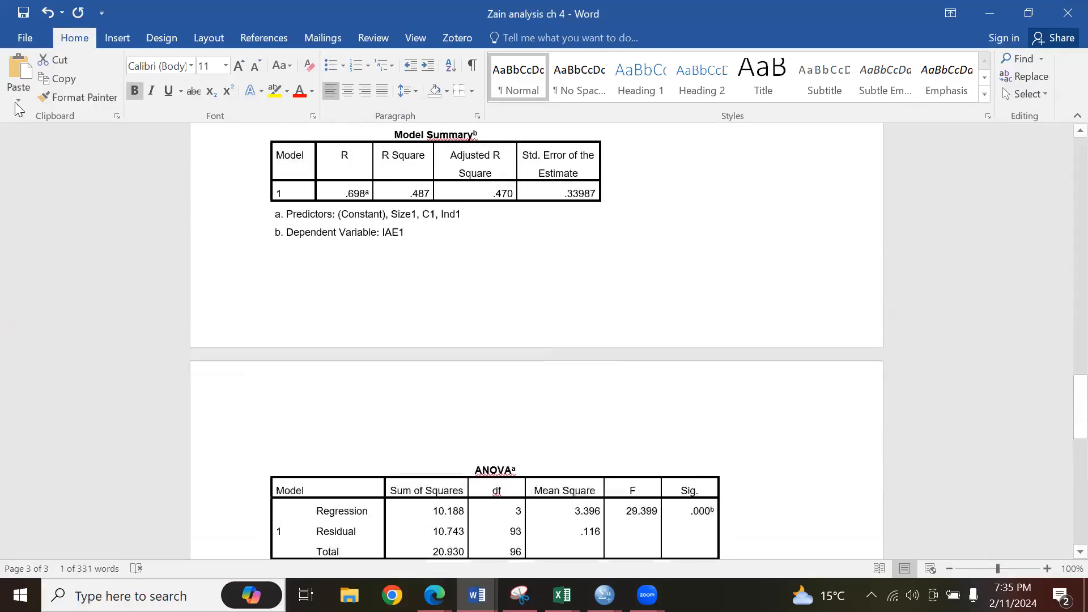